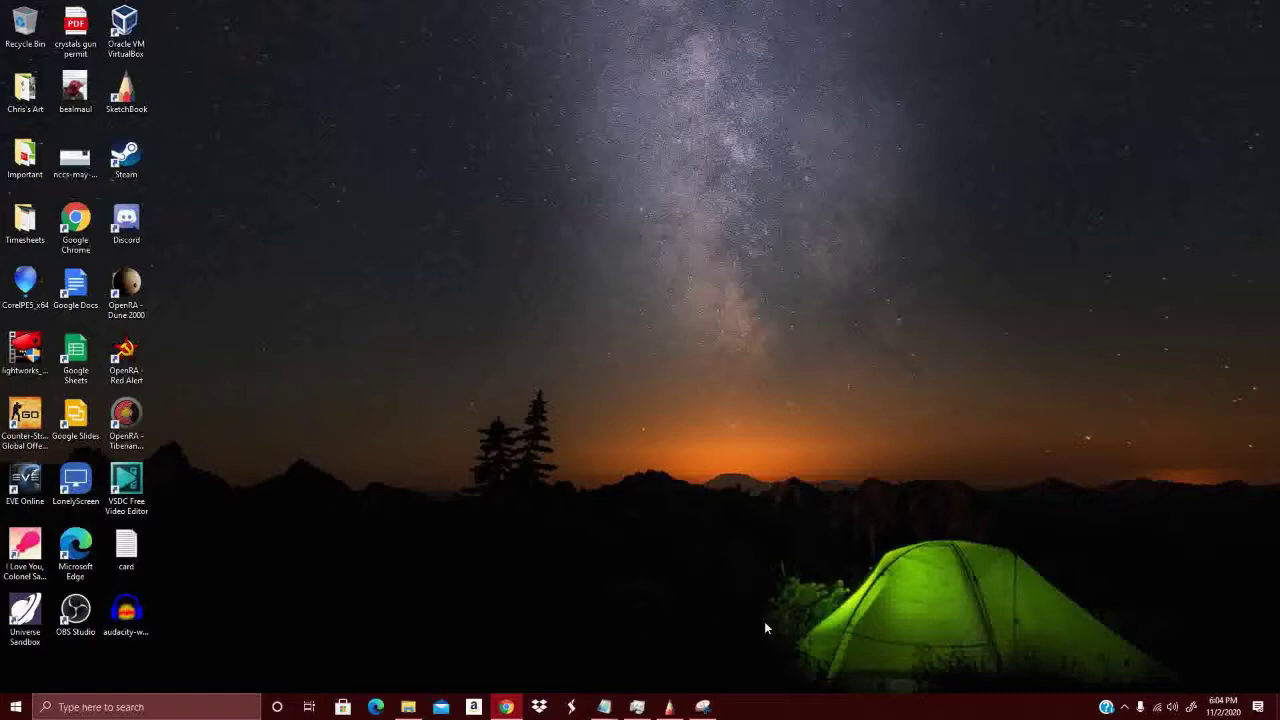
# Restore the minimized SketchBook window from the taskbar.
pyautogui.click(671, 709)
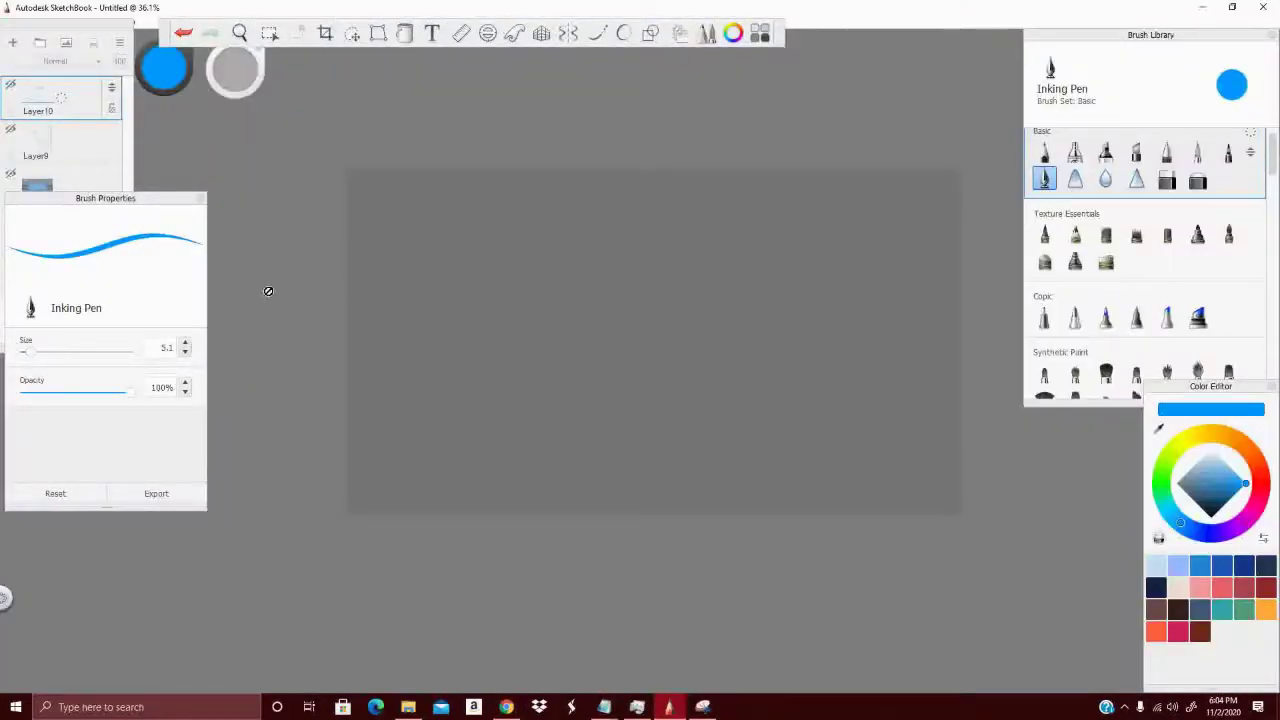
# Move Brush Properties aside and make Layer8's banner template with TV, desktop and tablet zones visible.
pyautogui.moveTo(131, 220)
pyautogui.mouseDown()
pyautogui.moveTo(160, 397)
pyautogui.moveTo(128, 371)
pyautogui.moveTo(174, 371)
pyautogui.moveTo(143, 368)
pyautogui.mouseUp()
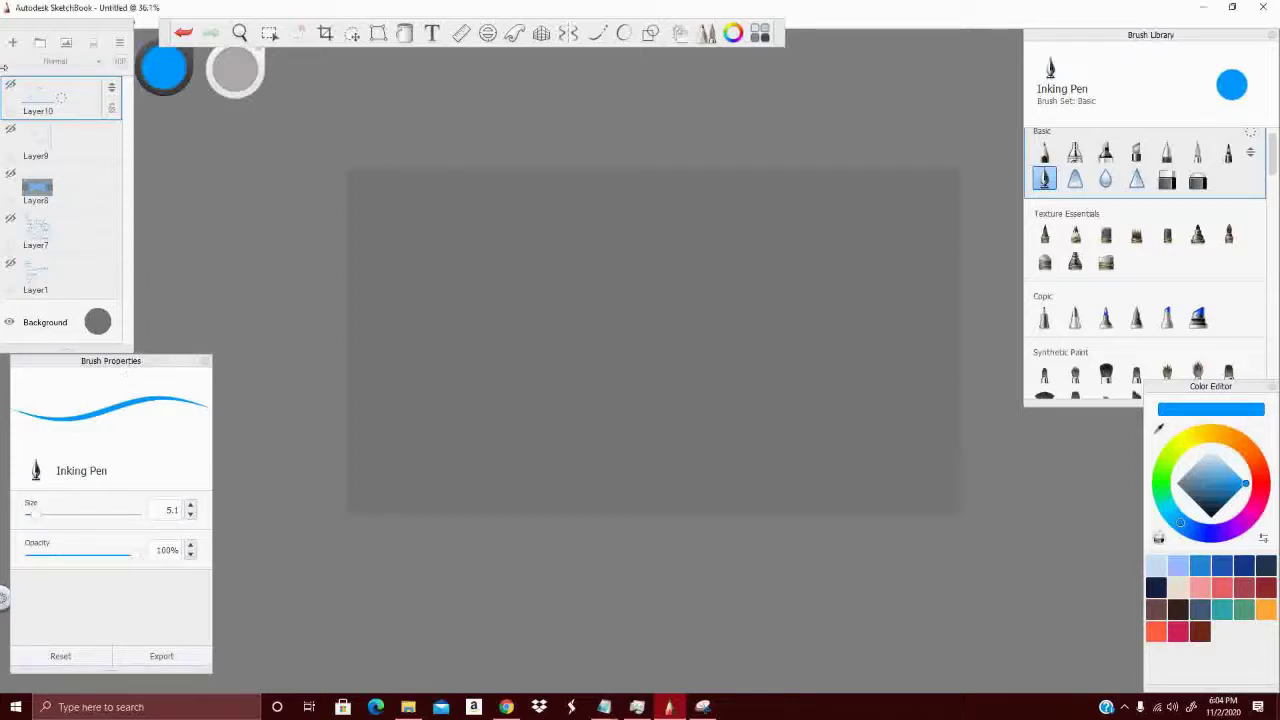
pyautogui.click(11, 175)
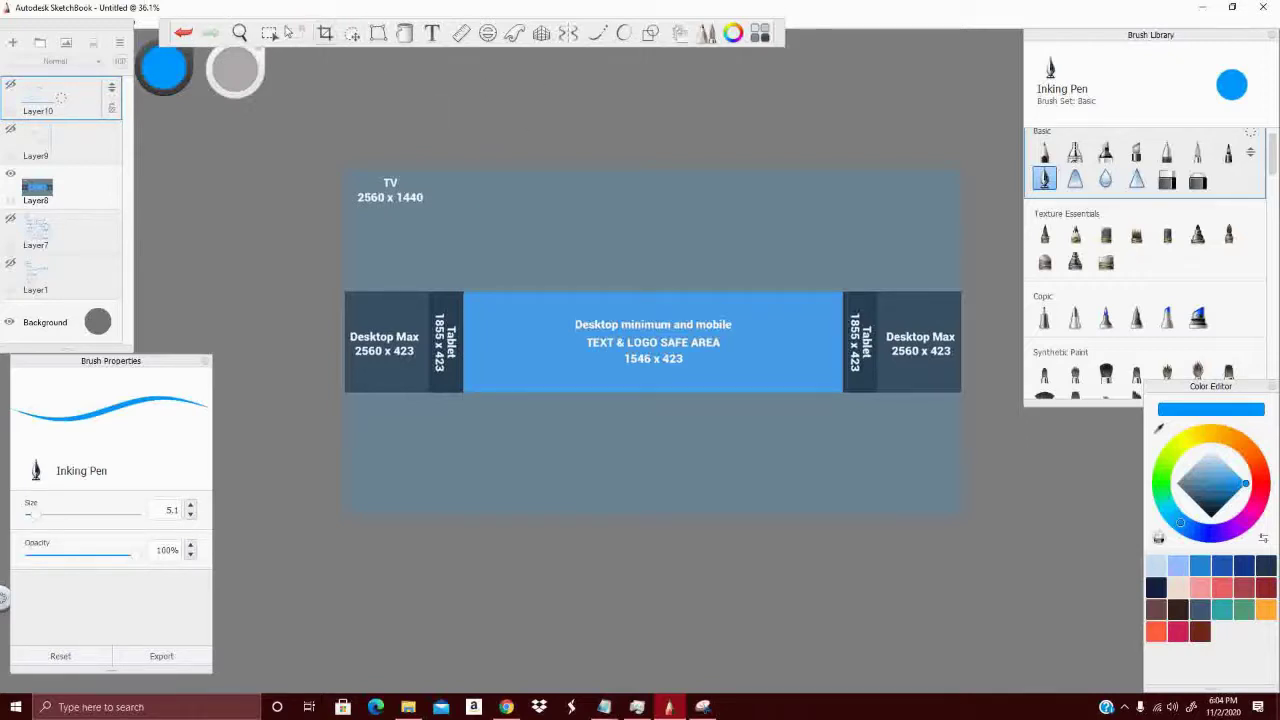
# Move the floating toolbar right, nudge Brush Properties, and drag the Layers palette down off the menu bar.
pyautogui.moveTo(166, 28); pyautogui.dragTo(268, 41)
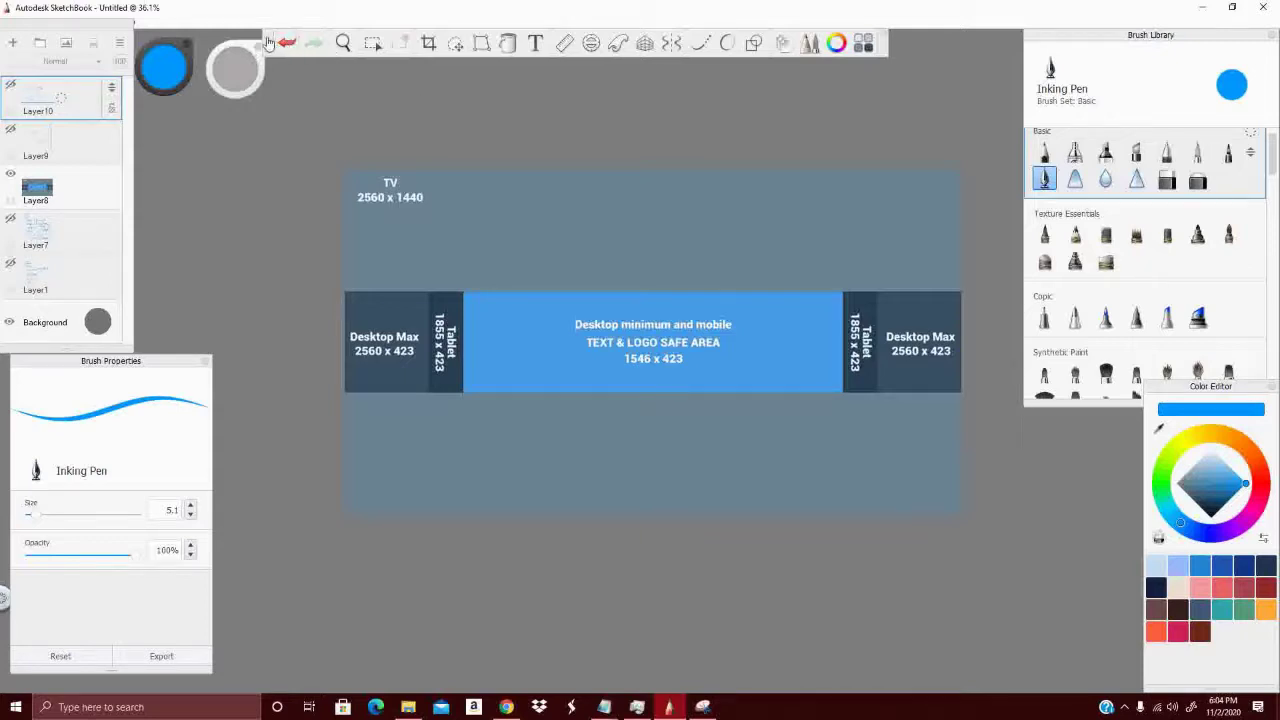
pyautogui.moveTo(268, 44); pyautogui.dragTo(295, 46)
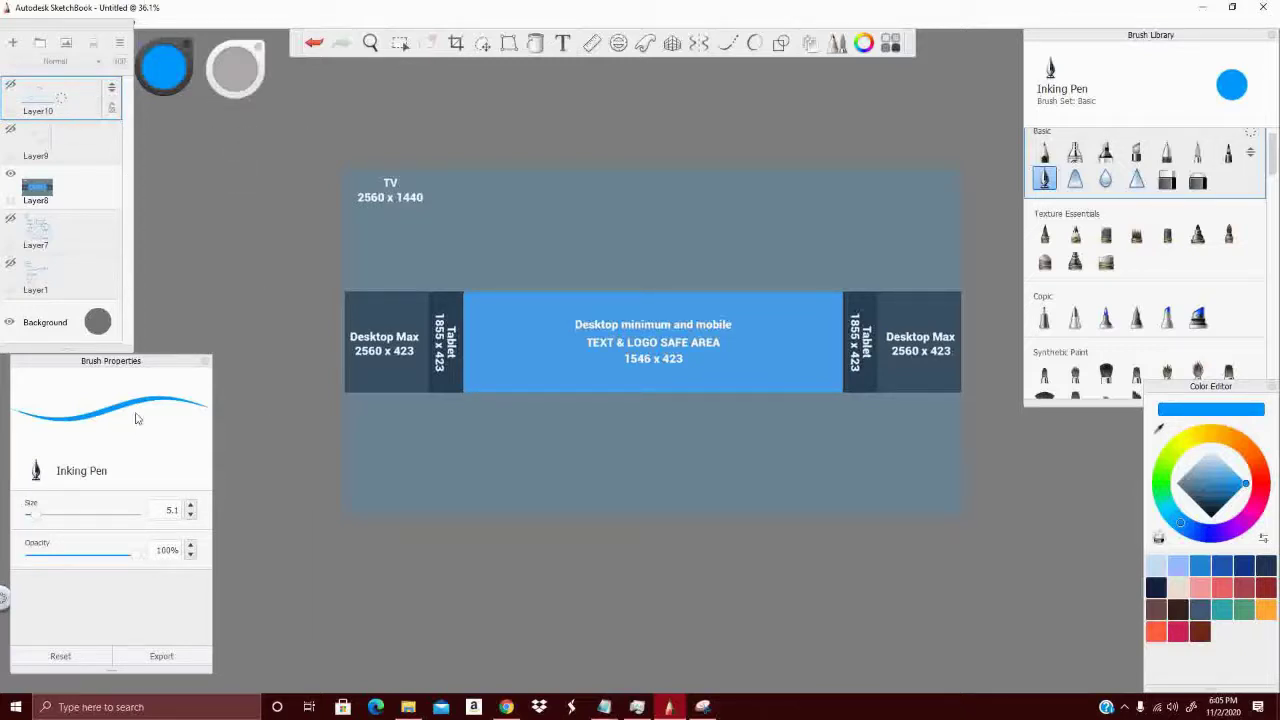
pyautogui.moveTo(151, 362); pyautogui.dragTo(145, 374)
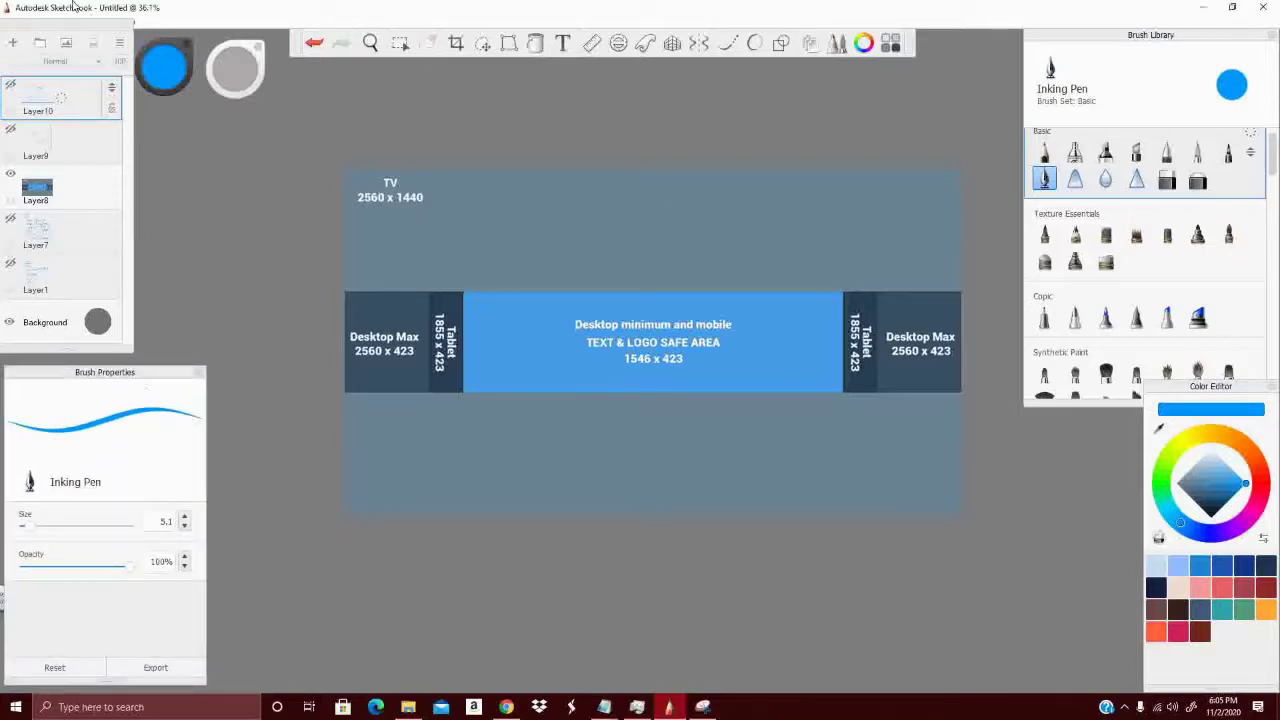
pyautogui.moveTo(82, 20); pyautogui.dragTo(95, 40)
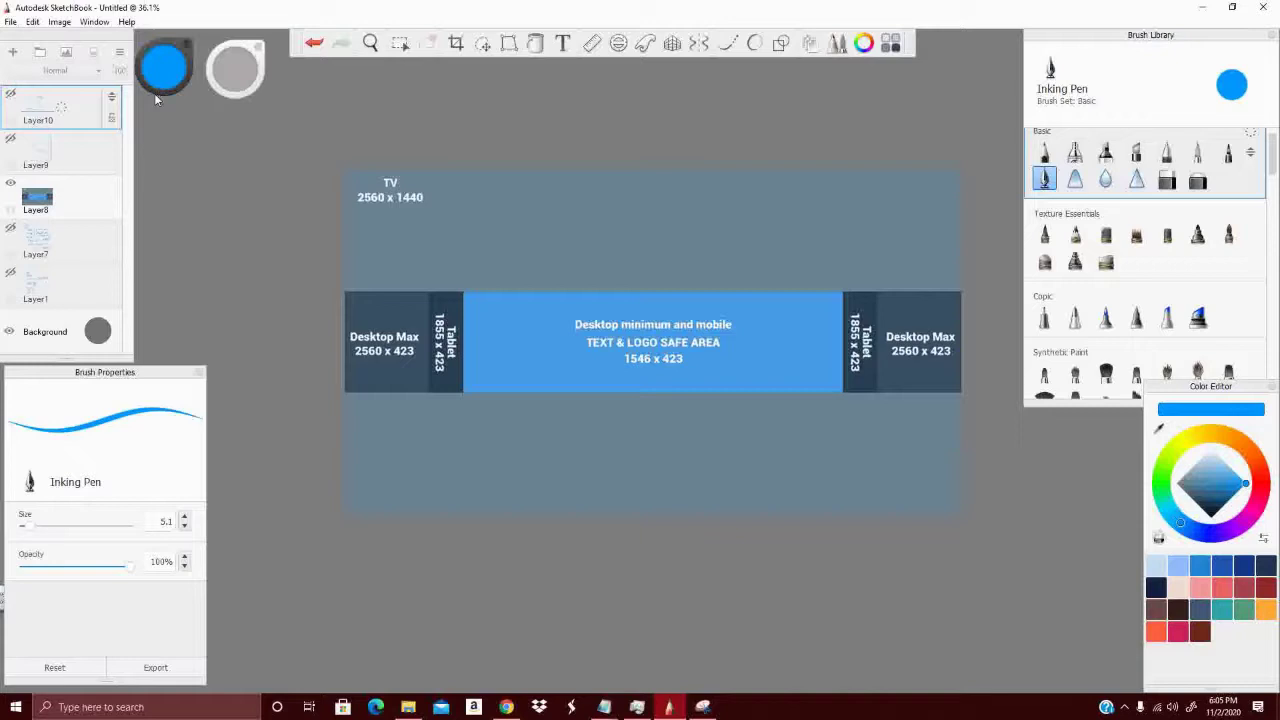
pyautogui.click(59, 44)
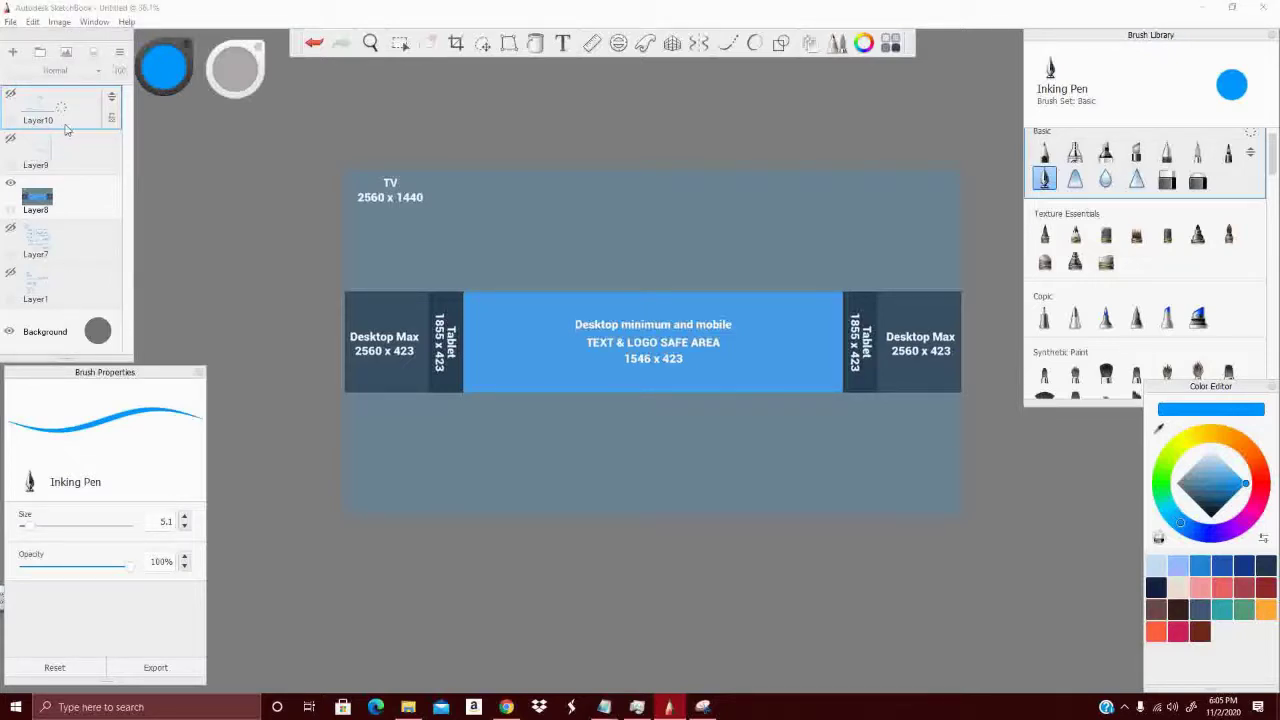
pyautogui.click(73, 164)
pyautogui.click(78, 216)
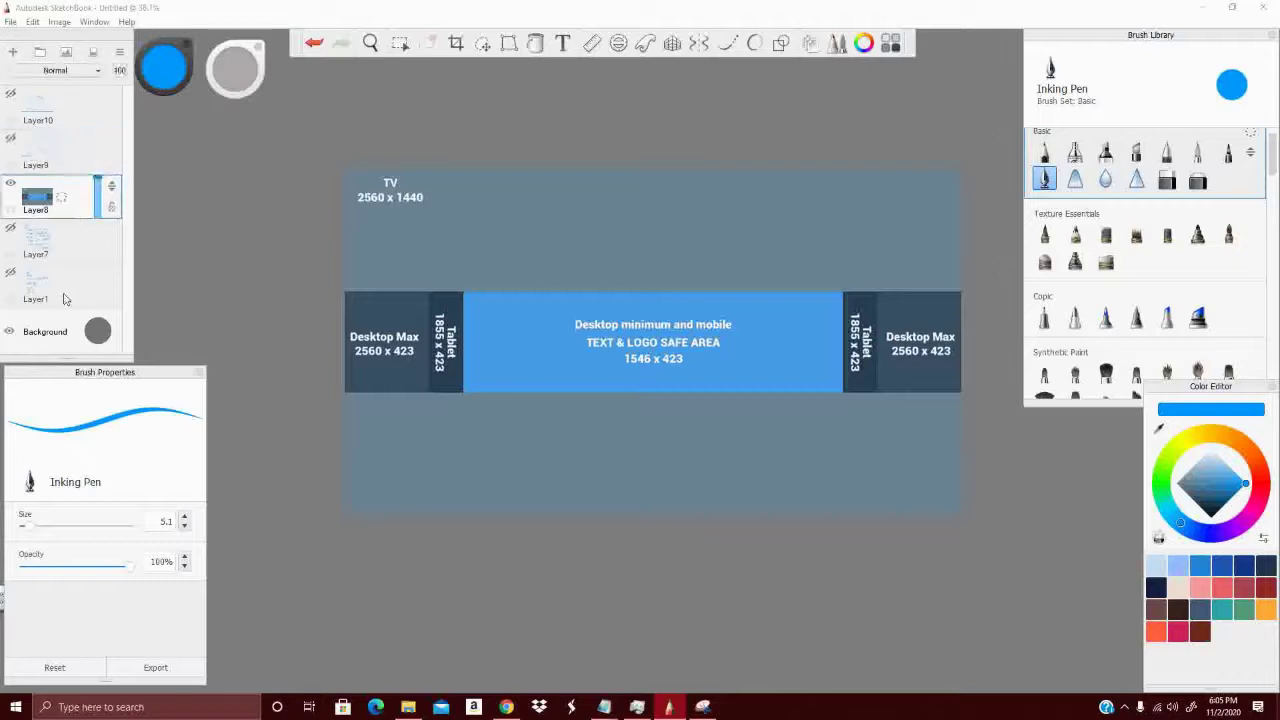
pyautogui.click(64, 298)
pyautogui.click(72, 242)
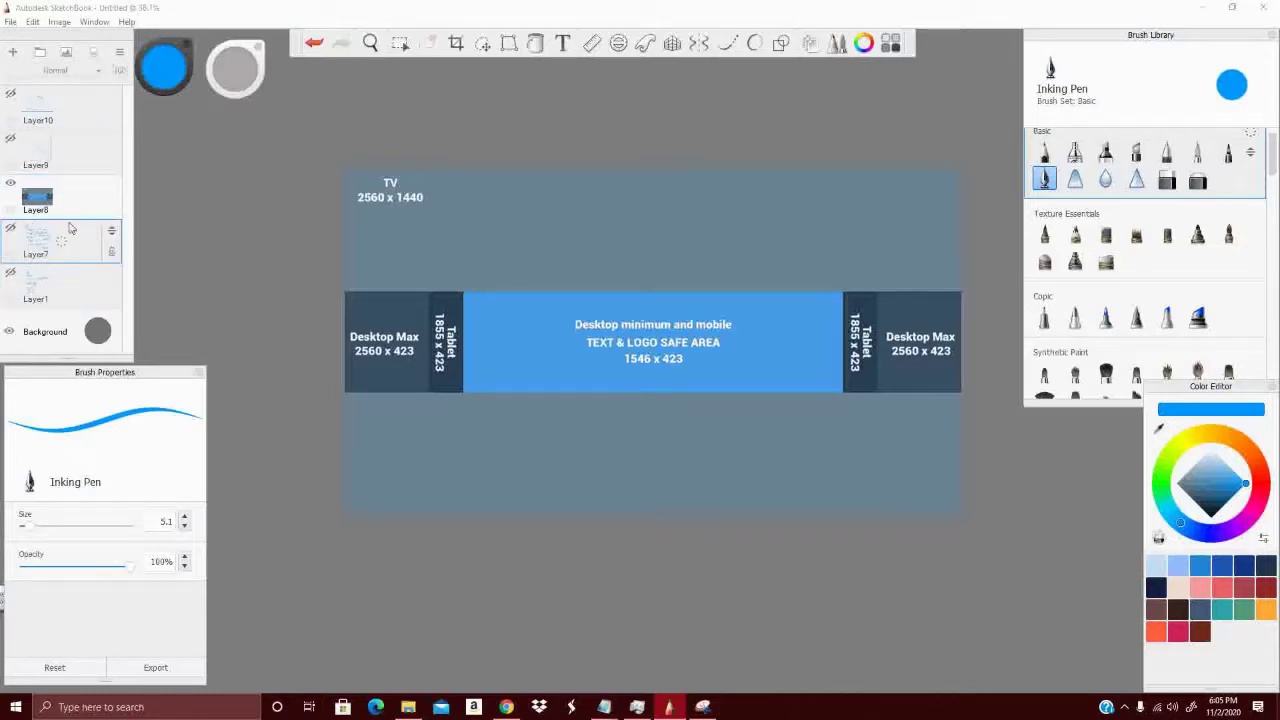
pyautogui.click(67, 190)
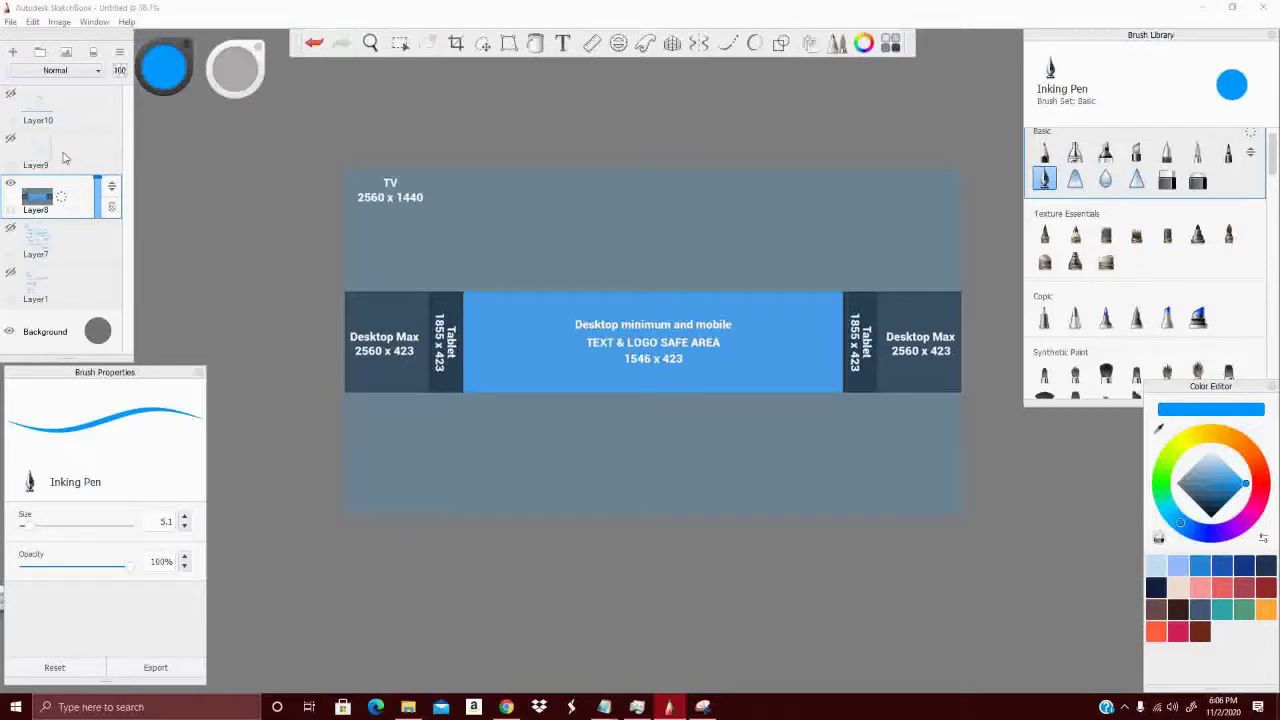
pyautogui.click(84, 72)
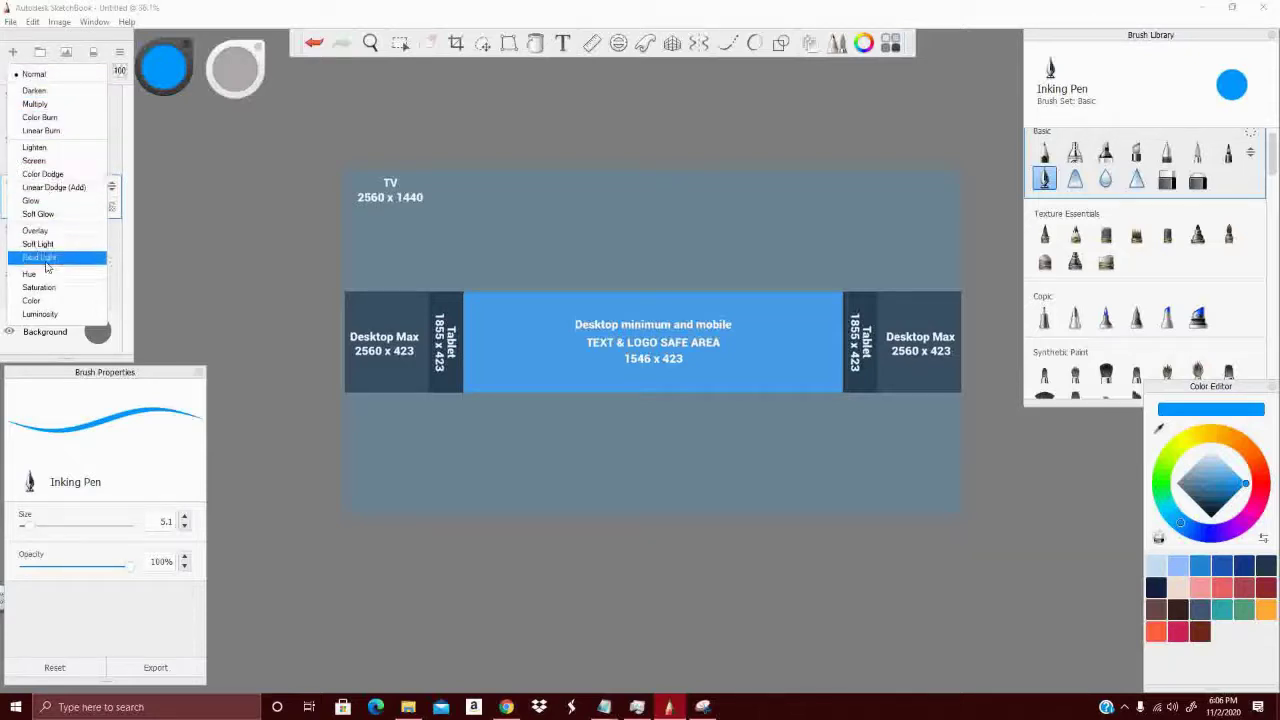
pyautogui.click(34, 74)
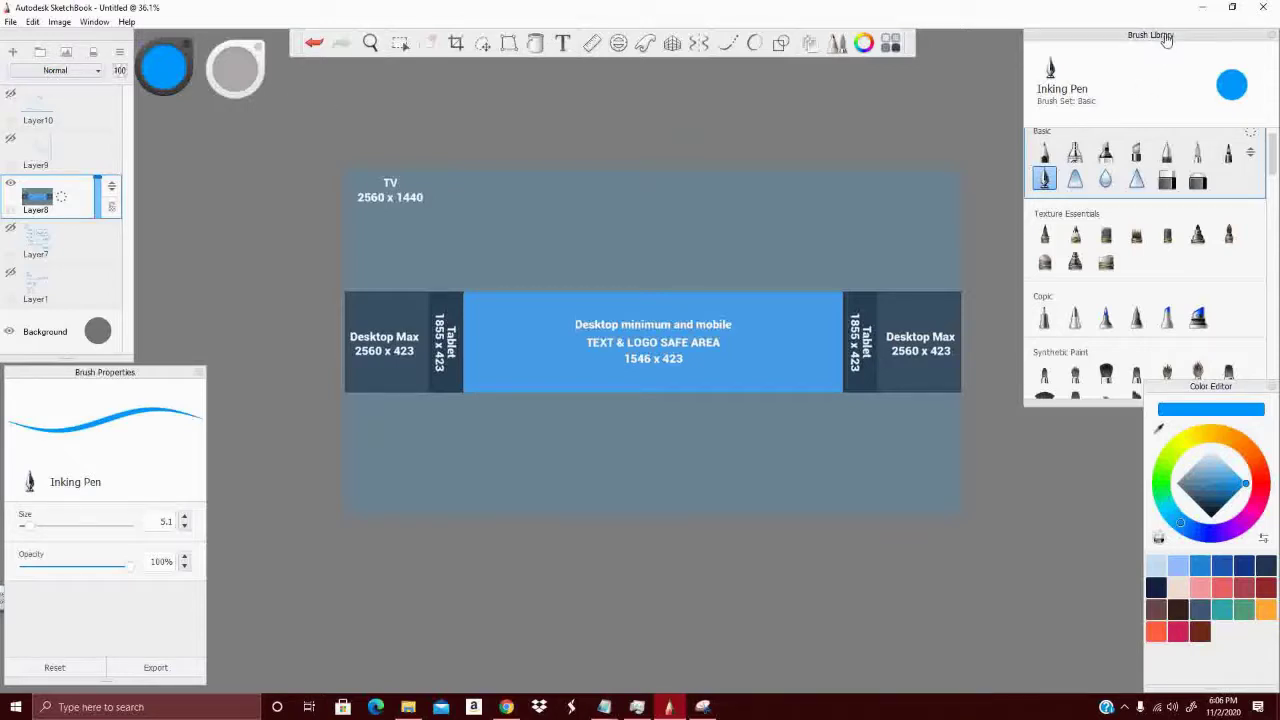
pyautogui.scroll(-10, 1130, 226)
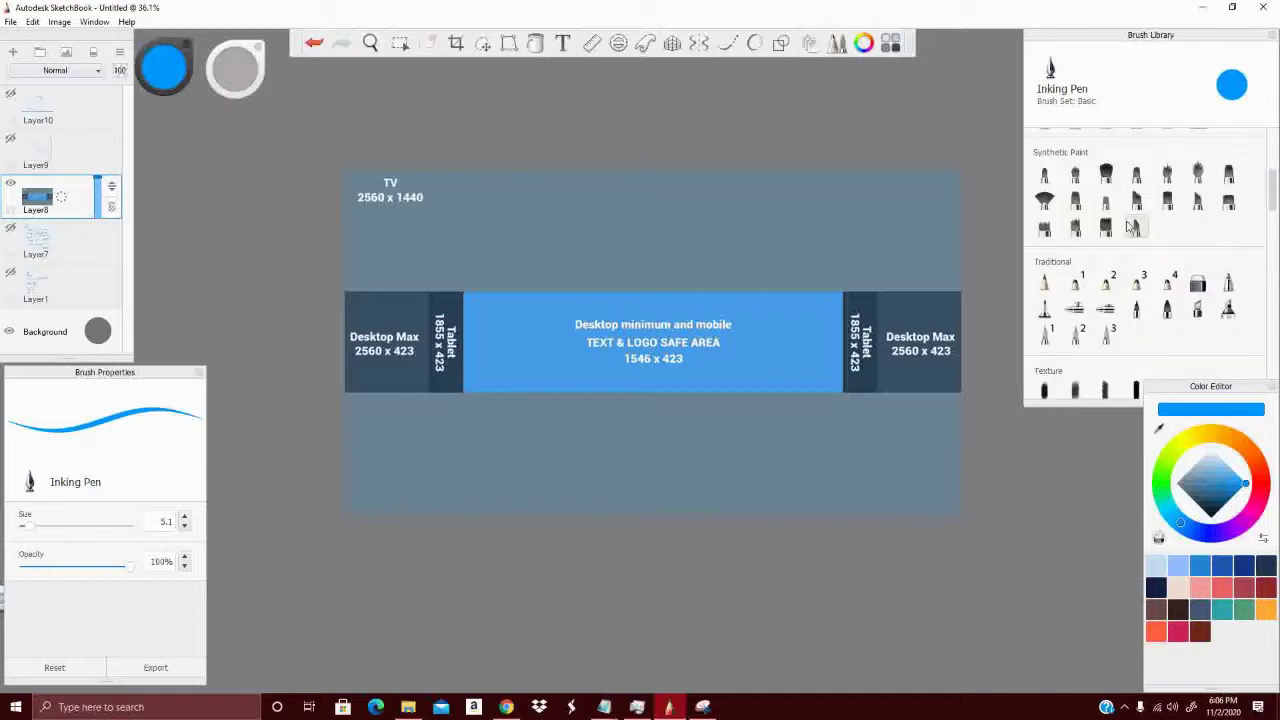
pyautogui.scroll(-8, 1130, 226)
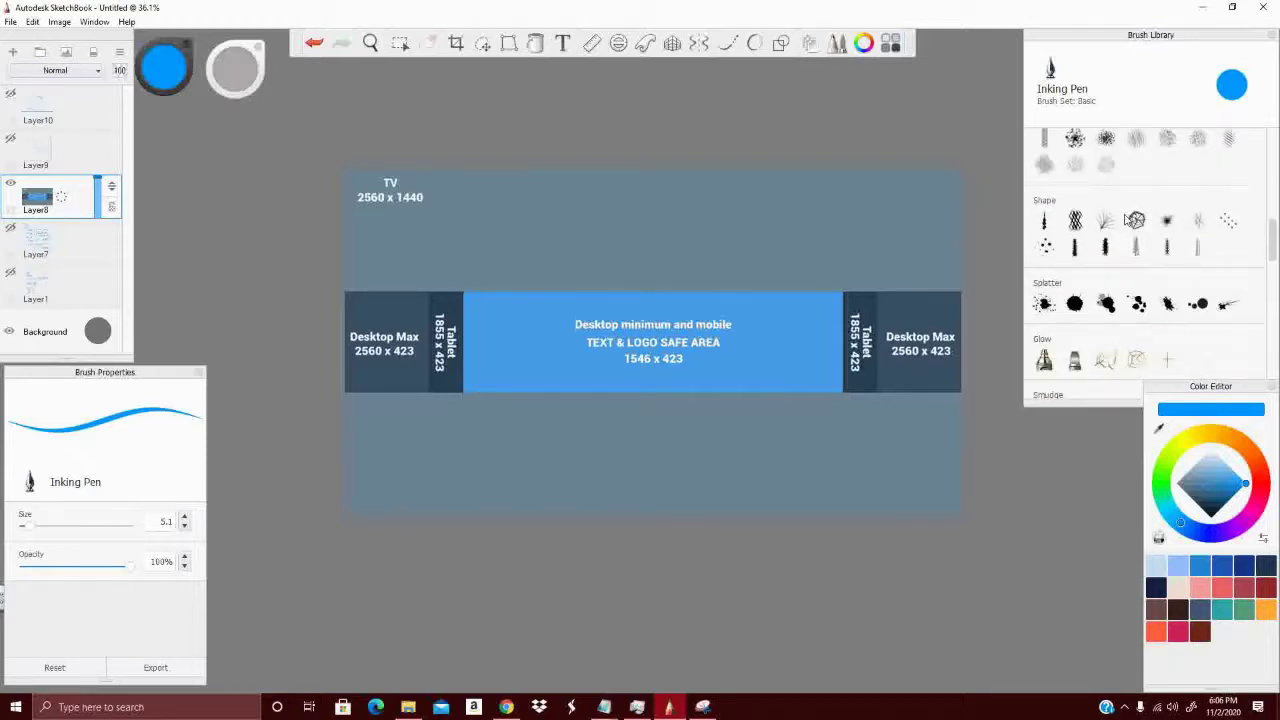
pyautogui.scroll(-6, 1128, 220)
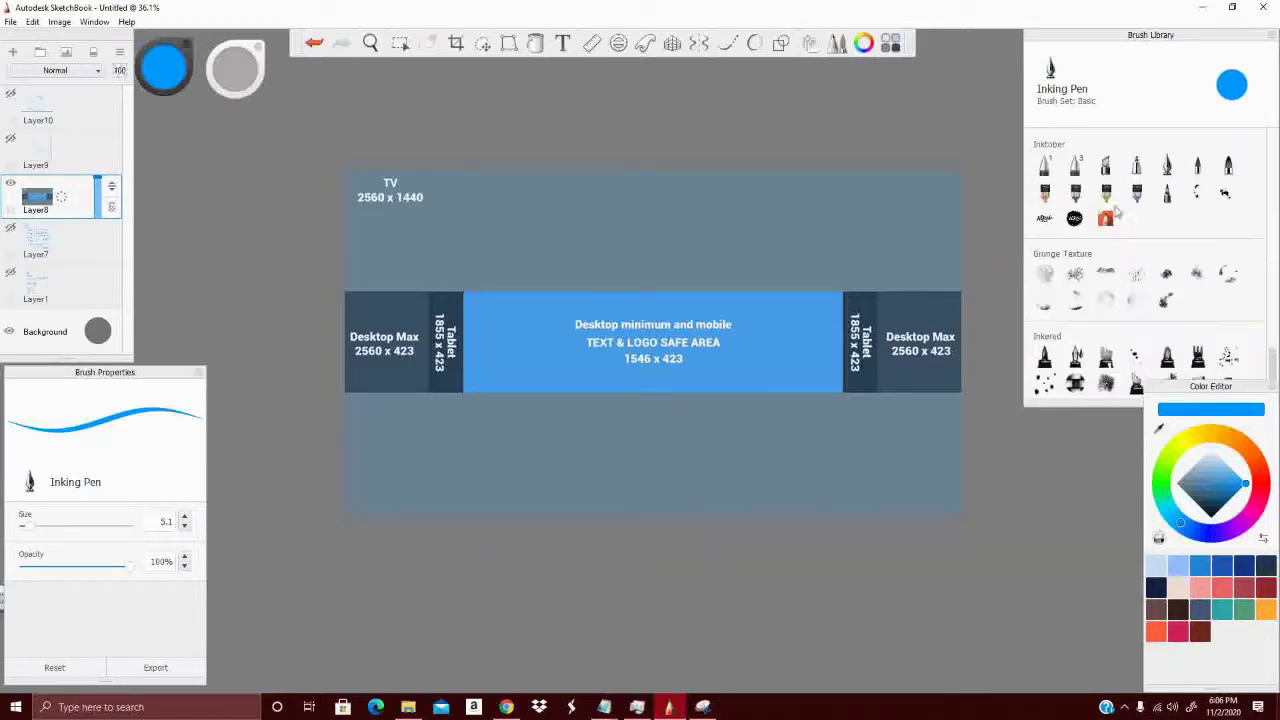
pyautogui.scroll(2, 1116, 214)
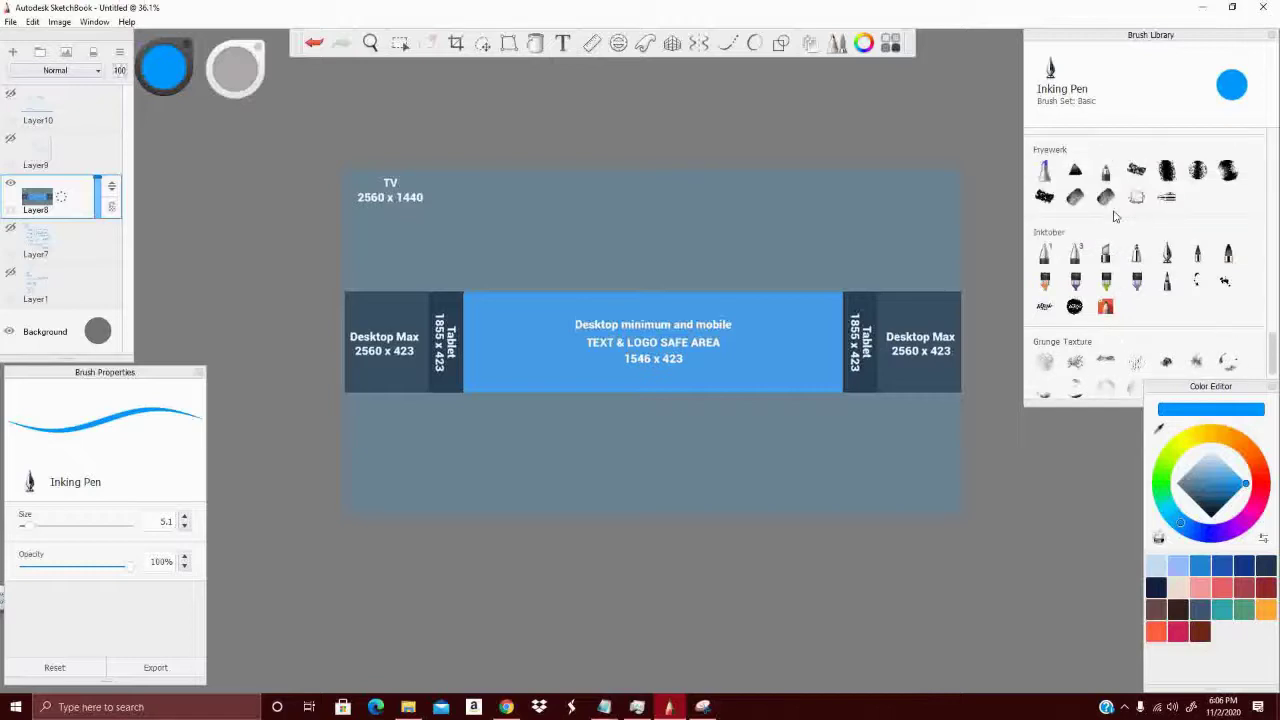
pyautogui.scroll(6, 1116, 216)
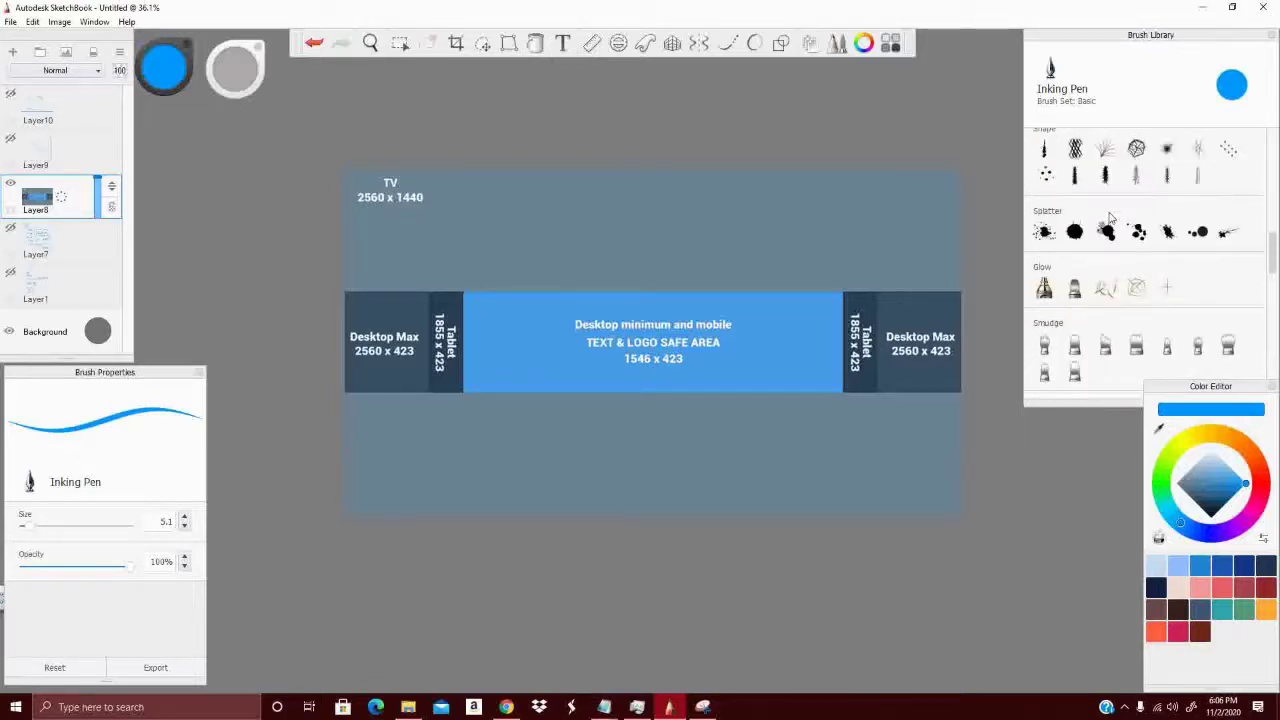
pyautogui.scroll(5, 1110, 218)
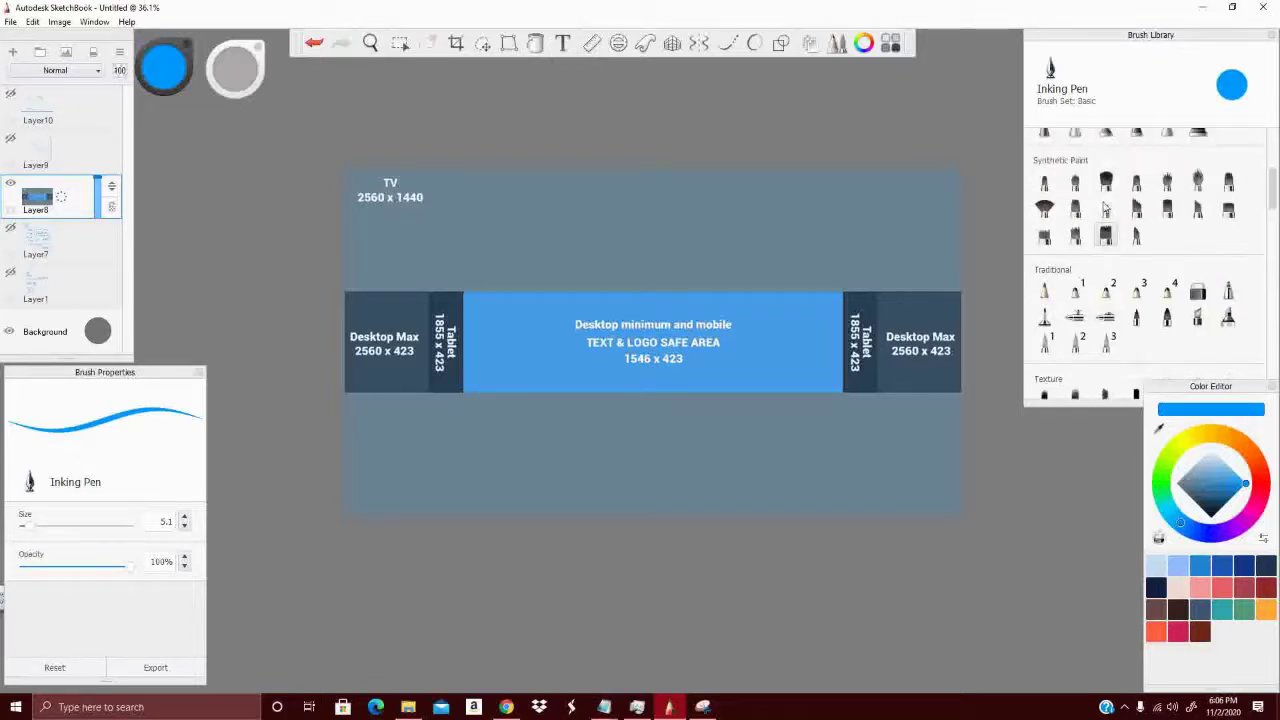
pyautogui.scroll(4, 1104, 208)
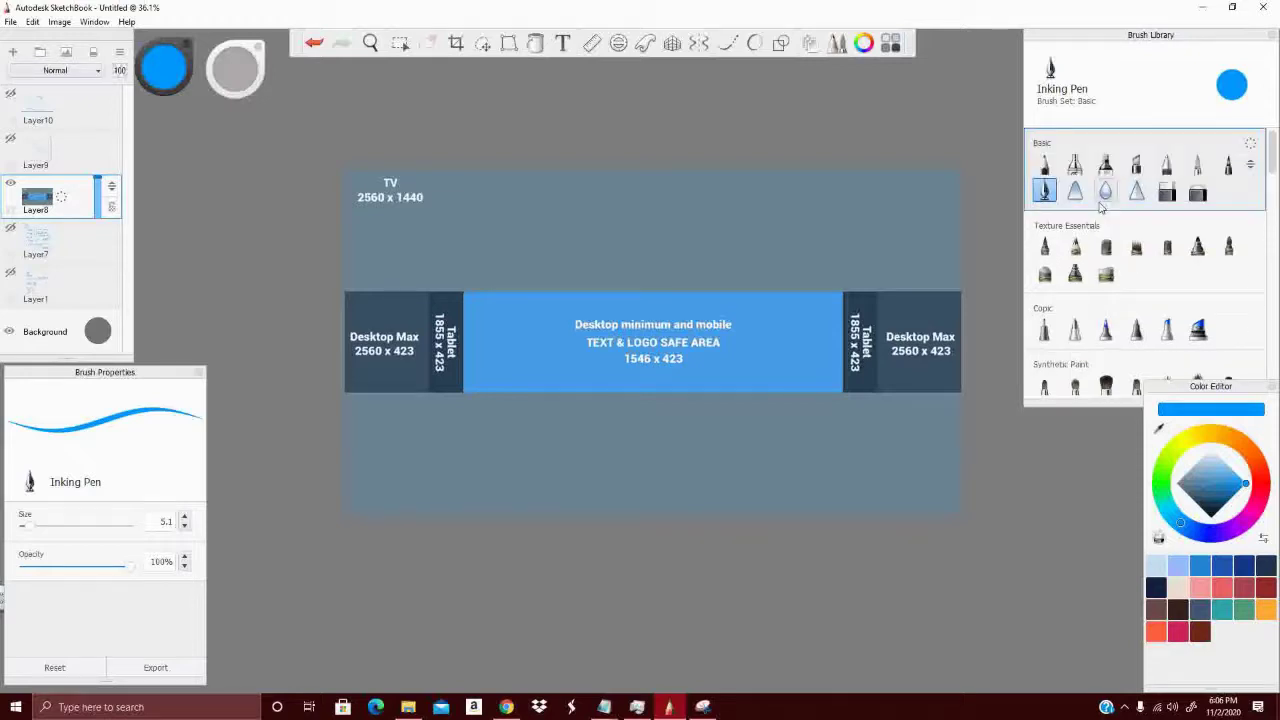
pyautogui.scroll(-5, 1101, 206)
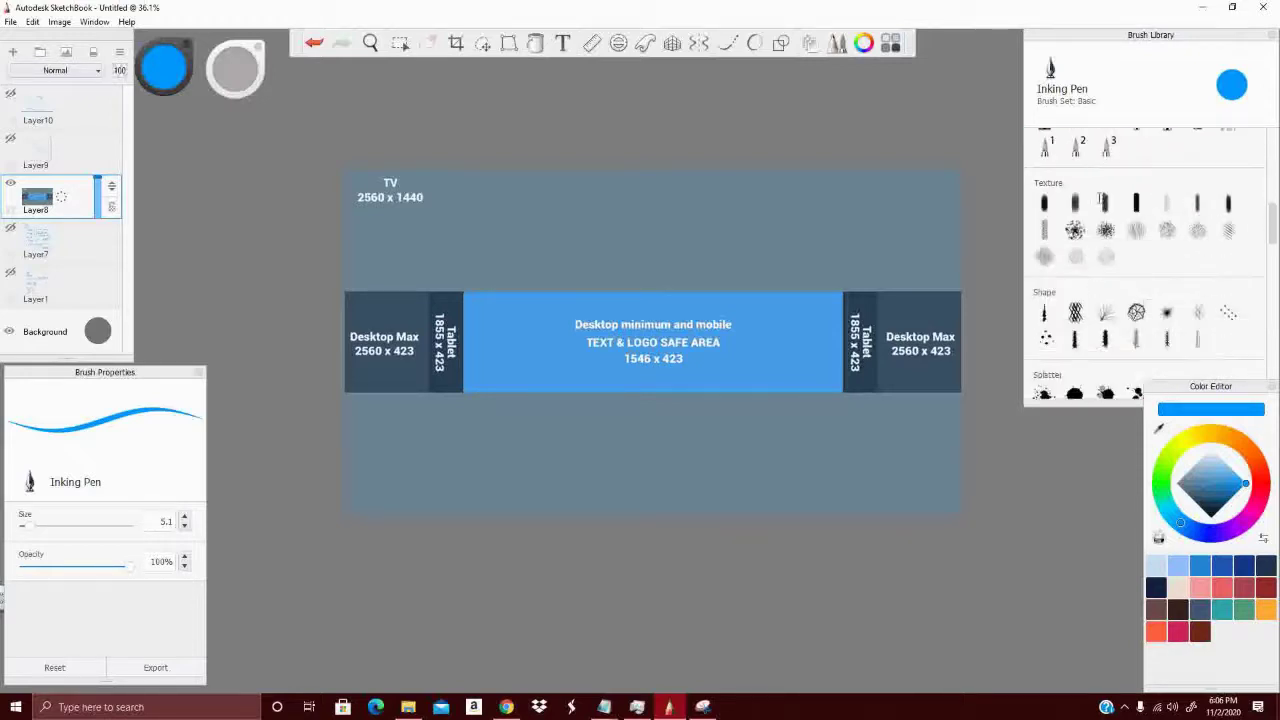
pyautogui.scroll(-5, 1104, 202)
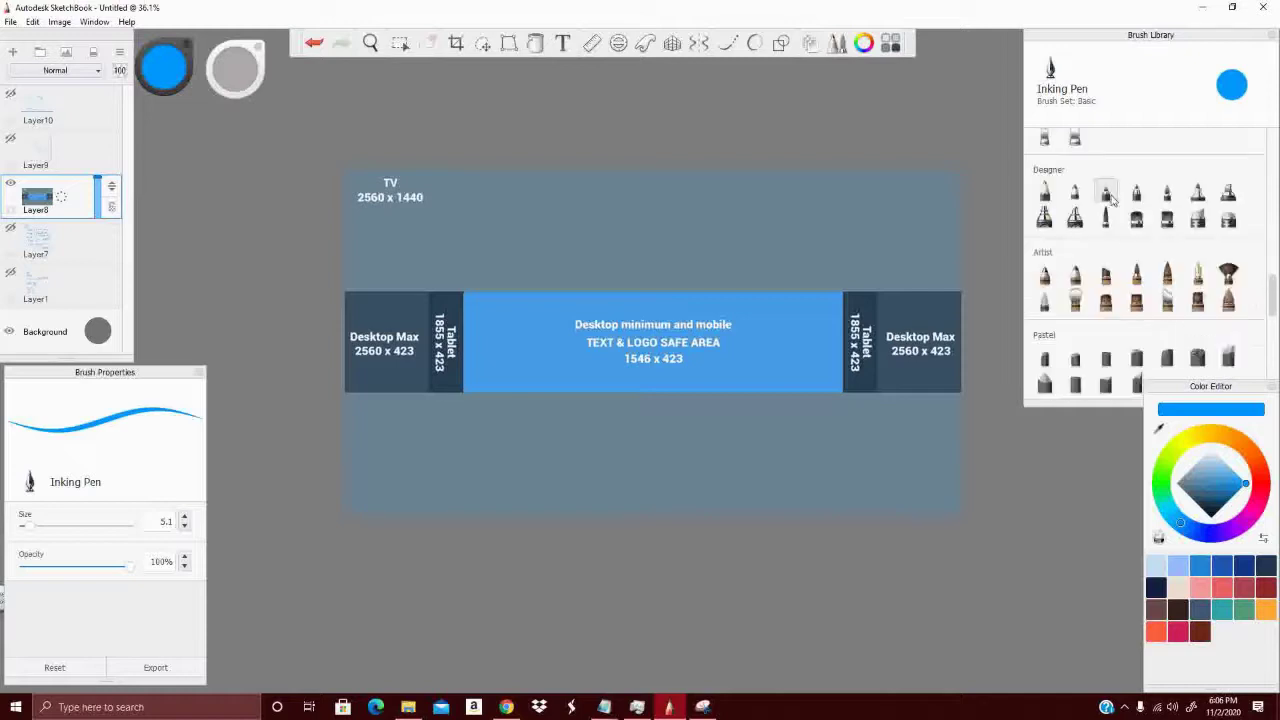
pyautogui.scroll(-5, 1112, 202)
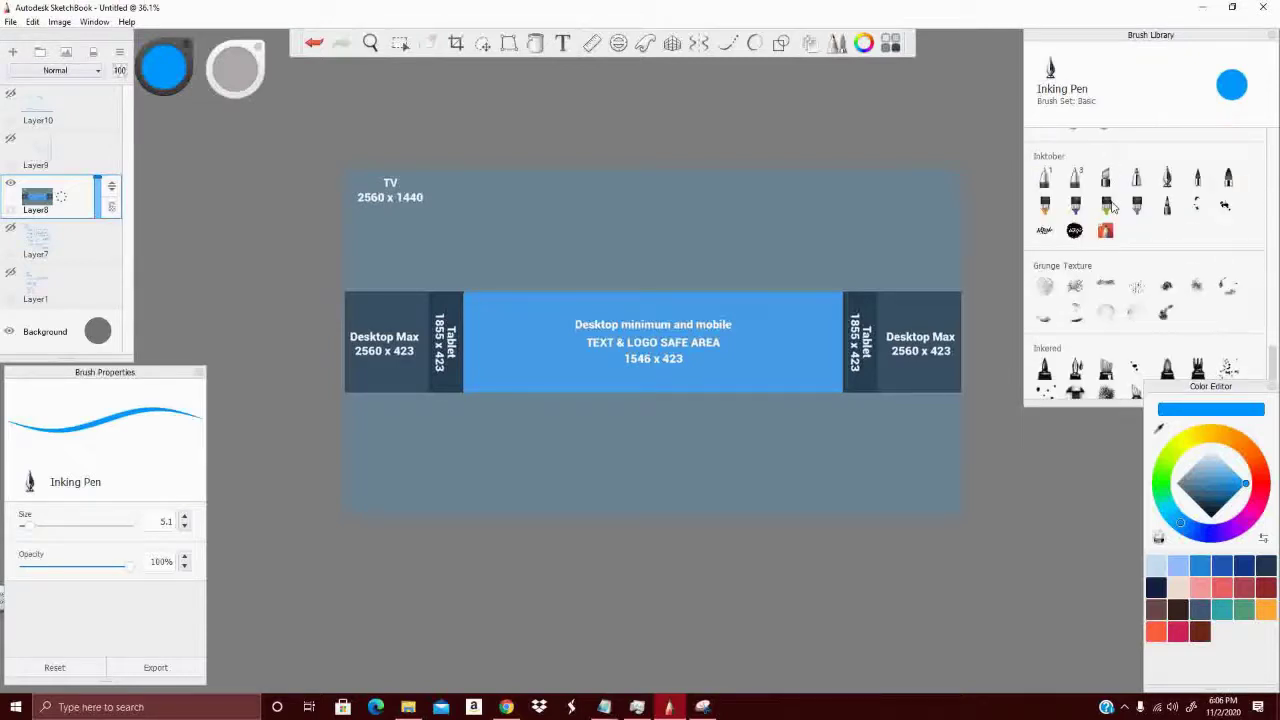
pyautogui.scroll(-1, 1112, 206)
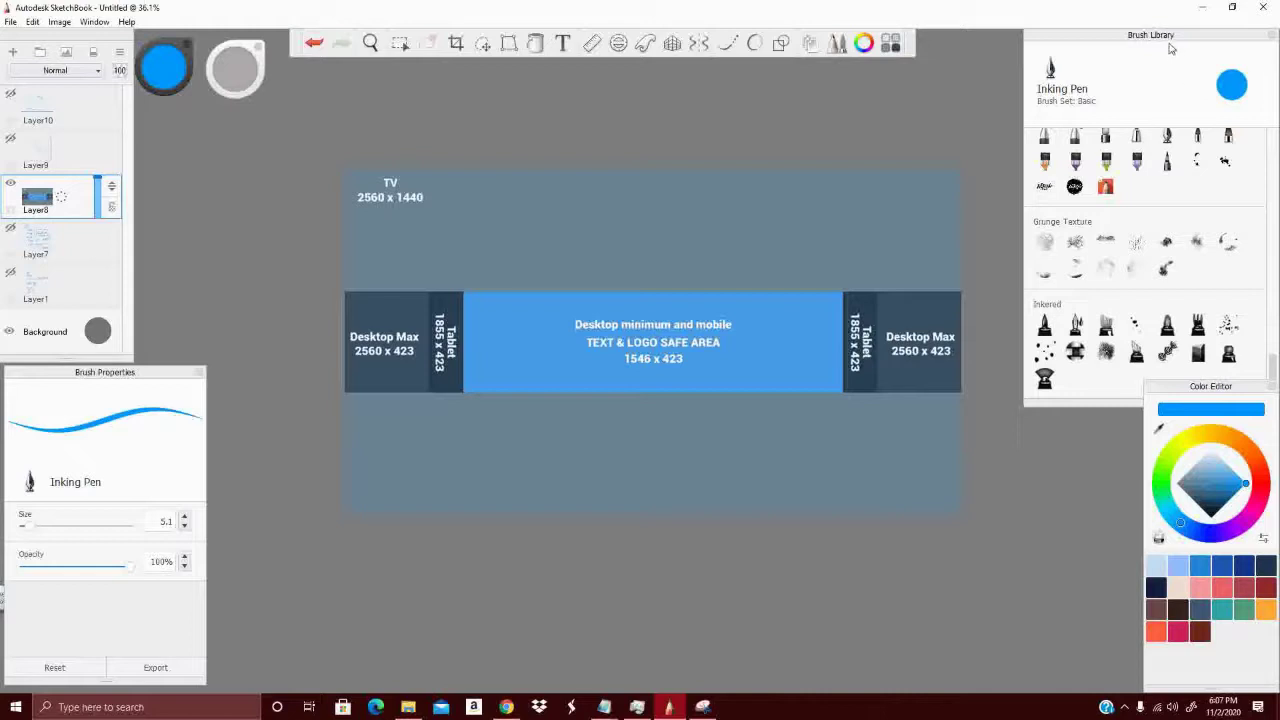
pyautogui.scroll(5, 1177, 325)
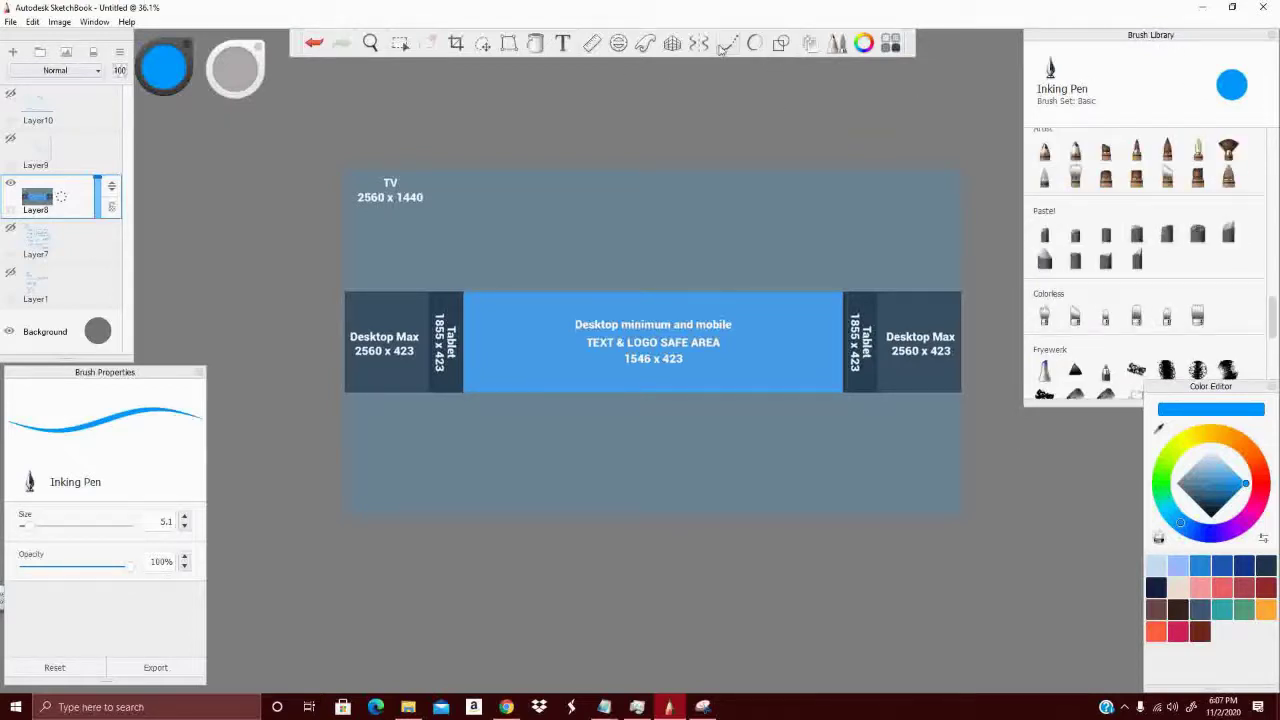
pyautogui.click(94, 22)
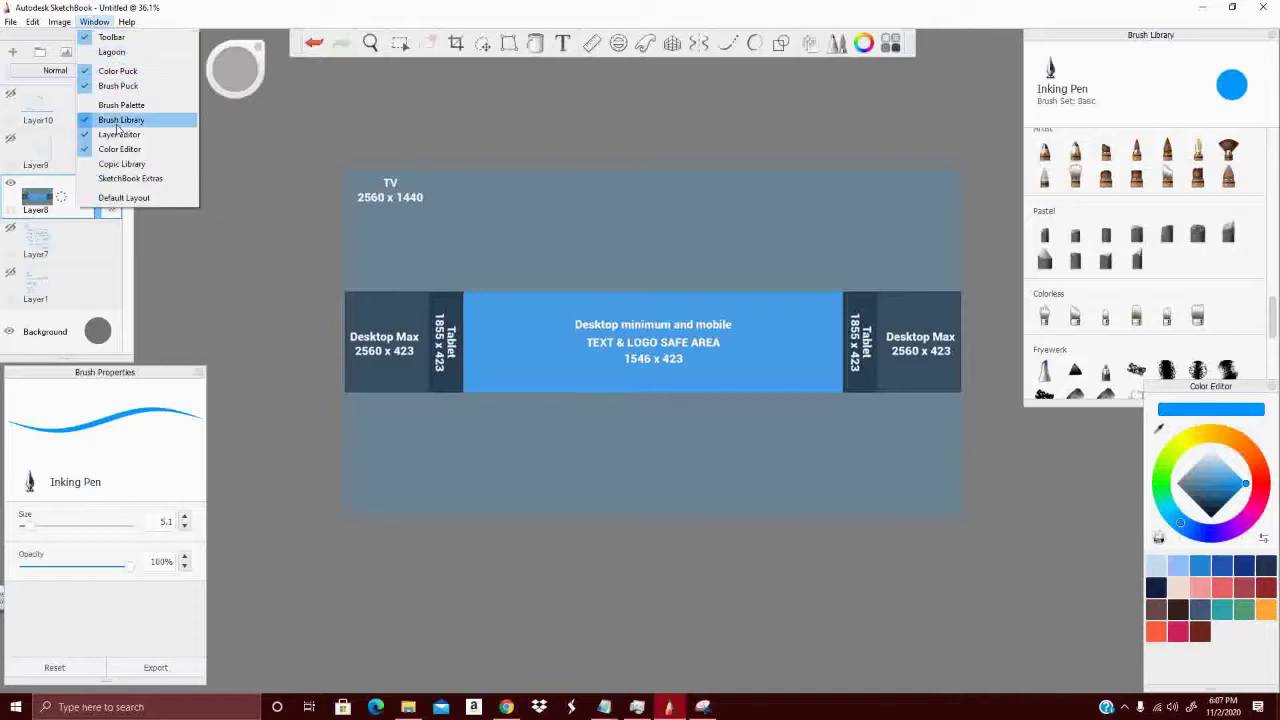
pyautogui.click(128, 178)
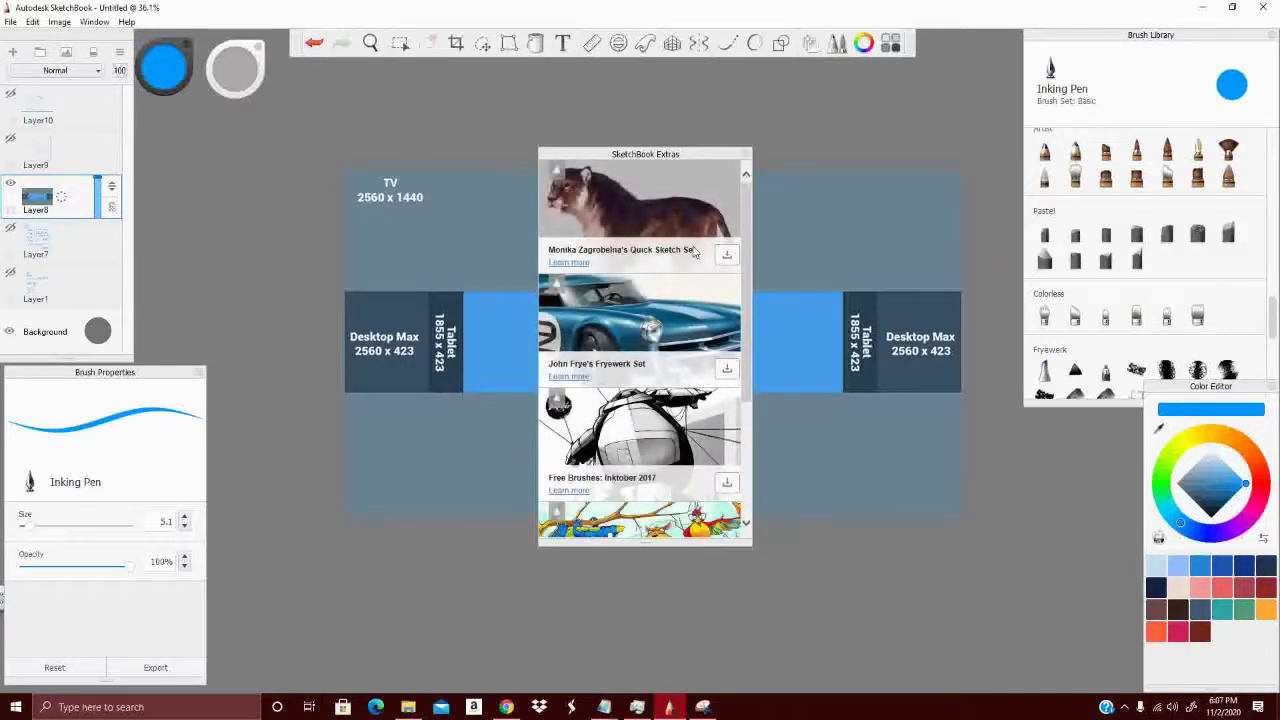
pyautogui.scroll(-3, 665, 285)
pyautogui.scroll(2, 658, 271)
pyautogui.scroll(1, 660, 240)
pyautogui.click(746, 154)
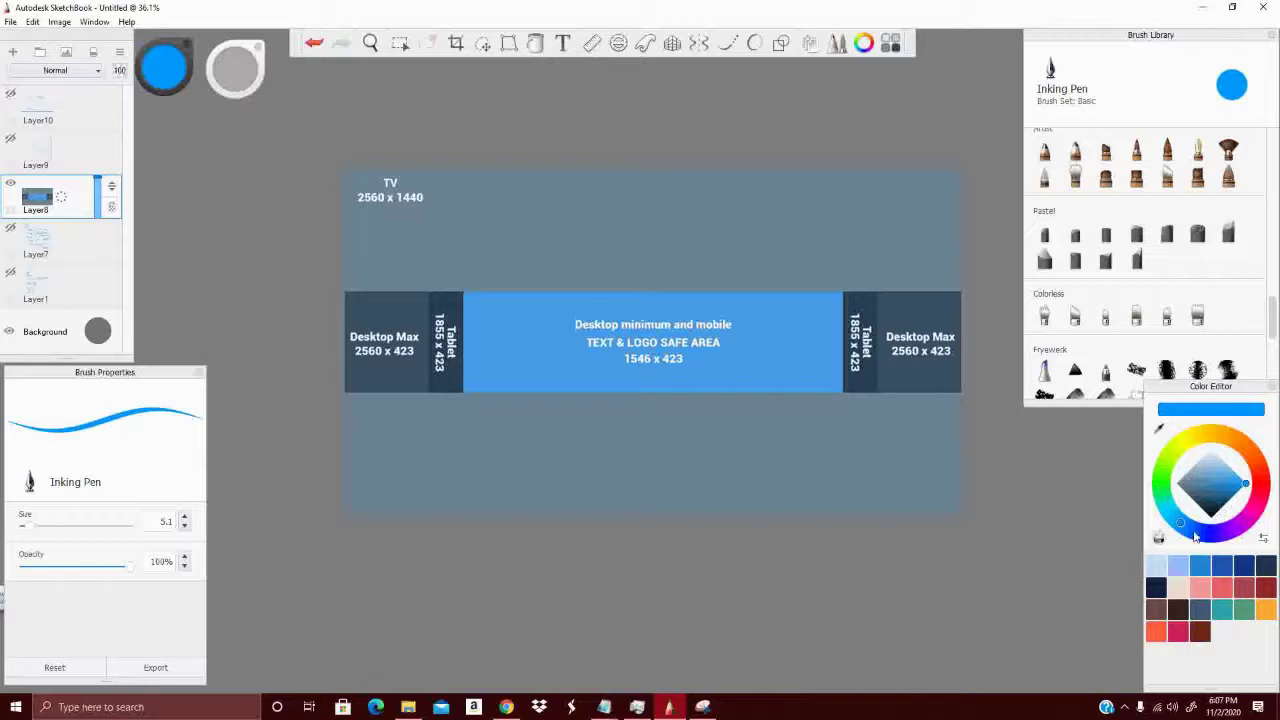
# Switch the Color Editor to RGB sliders and reposition the colour panel.
pyautogui.click(1264, 539)
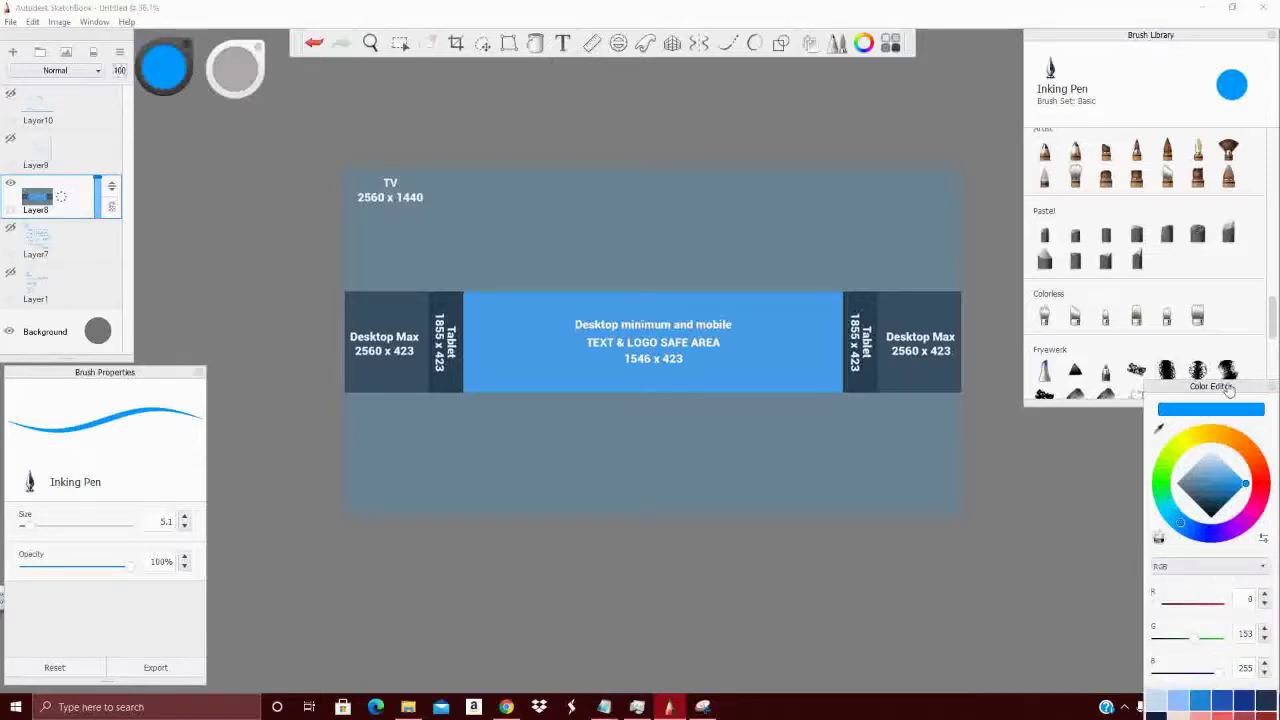
pyautogui.moveTo(1217, 390)
pyautogui.mouseDown()
pyautogui.moveTo(1180, 263)
pyautogui.moveTo(1146, 282)
pyautogui.moveTo(1178, 326)
pyautogui.moveTo(1184, 397)
pyautogui.moveTo(1233, 370)
pyautogui.moveTo(1245, 377)
pyautogui.moveTo(1236, 391)
pyautogui.mouseUp()
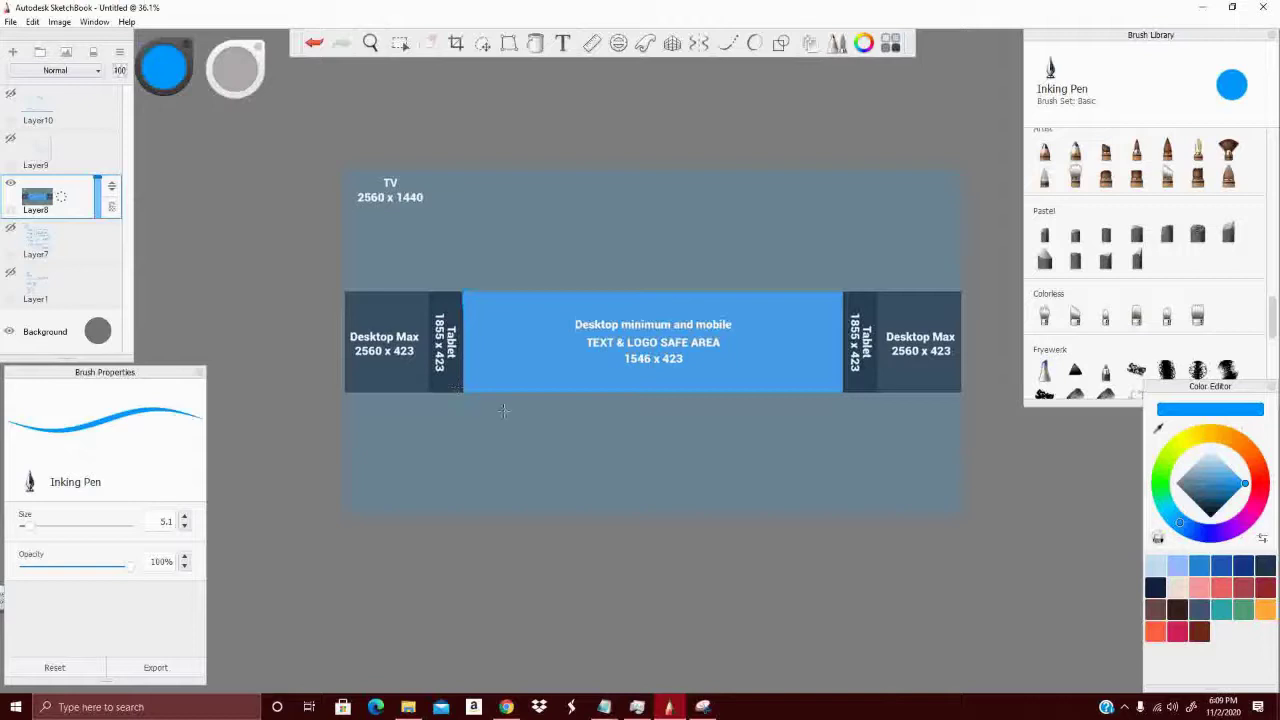
# Undo the thin stroke, switch to red, and draw brackets at the safe area's left and right edges.
pyautogui.hotkey('ctrl', 'z')
pyautogui.click(1261, 493)
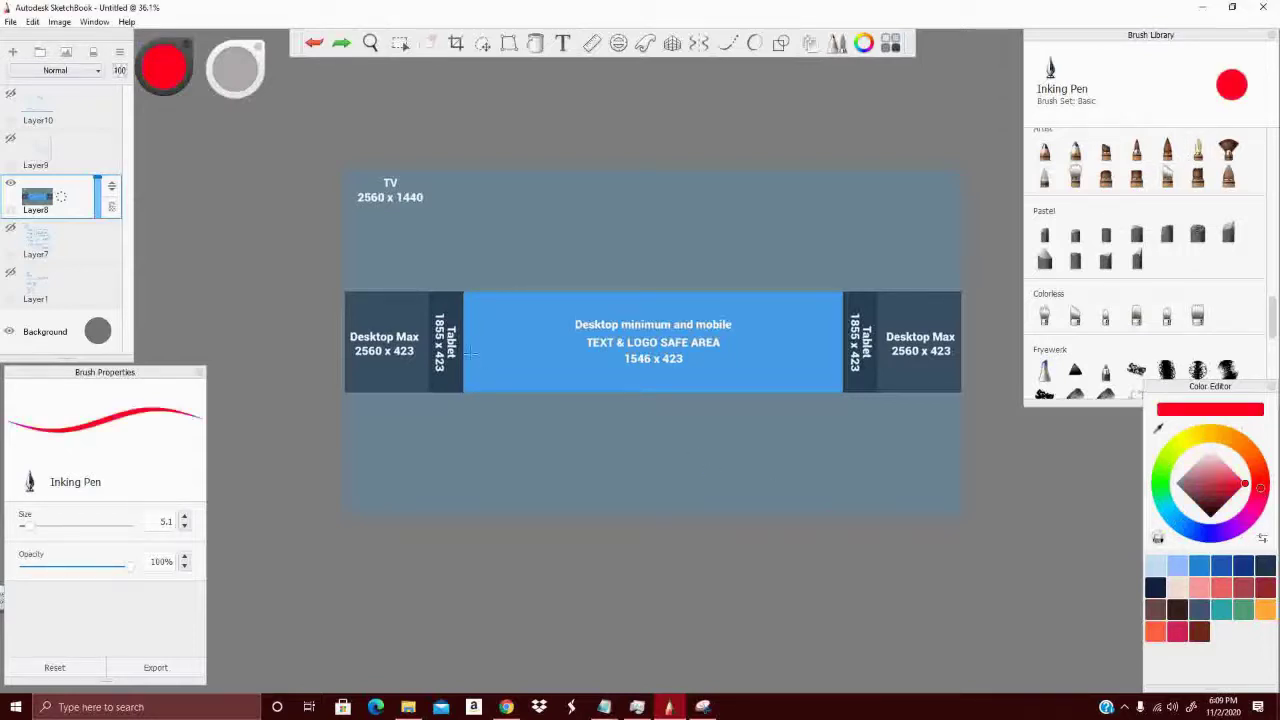
pyautogui.moveTo(474, 285); pyautogui.dragTo(457, 303)
pyautogui.moveTo(832, 280)
pyautogui.mouseDown()
pyautogui.moveTo(860, 380)
pyautogui.moveTo(852, 407)
pyautogui.moveTo(816, 420)
pyautogui.mouseUp()
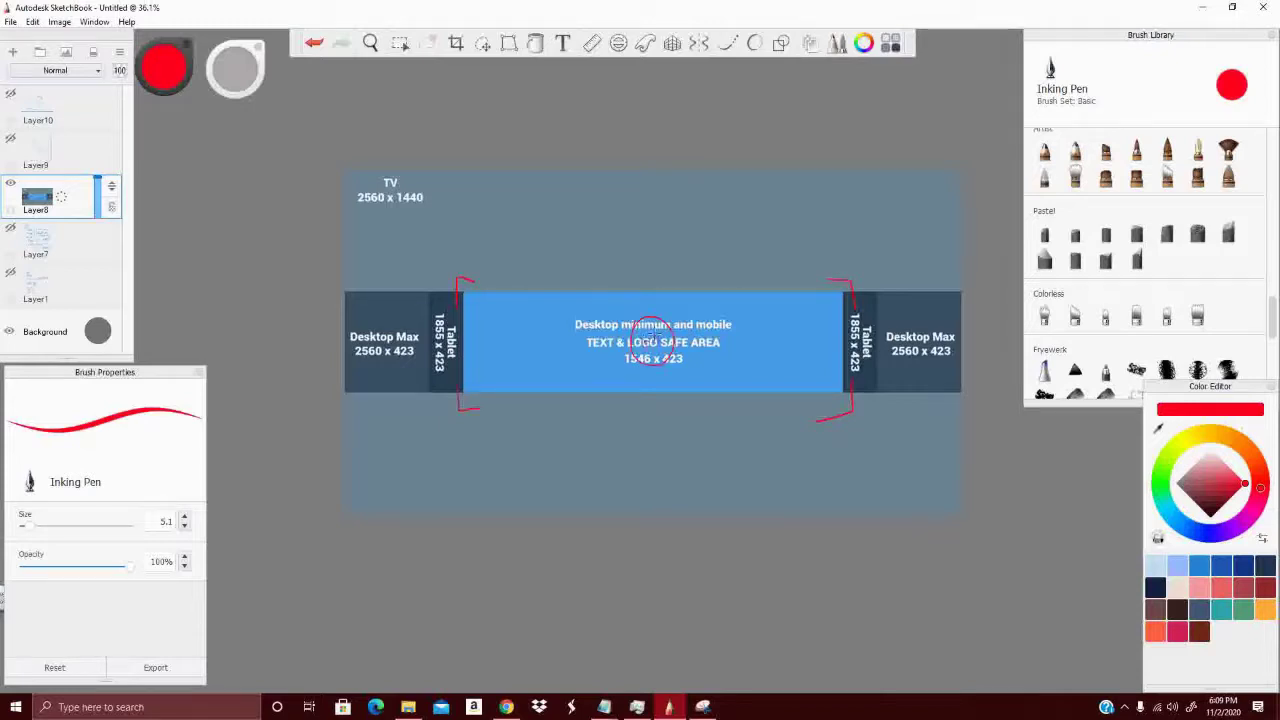
# Handwrite ANGRY VETERAN across the safe area and draw red lines along its top and bottom.
pyautogui.moveTo(519, 350)
pyautogui.mouseDown()
pyautogui.moveTo(527, 310)
pyautogui.moveTo(535, 345)
pyautogui.moveTo(568, 340)
pyautogui.moveTo(618, 388)
pyautogui.mouseUp()
pyautogui.moveTo(695, 366); pyautogui.dragTo(710, 312)
pyautogui.moveTo(720, 336)
pyautogui.mouseDown()
pyautogui.moveTo(716, 346)
pyautogui.moveTo(748, 358)
pyautogui.moveTo(770, 352)
pyautogui.moveTo(762, 328)
pyautogui.moveTo(822, 328)
pyautogui.mouseUp()
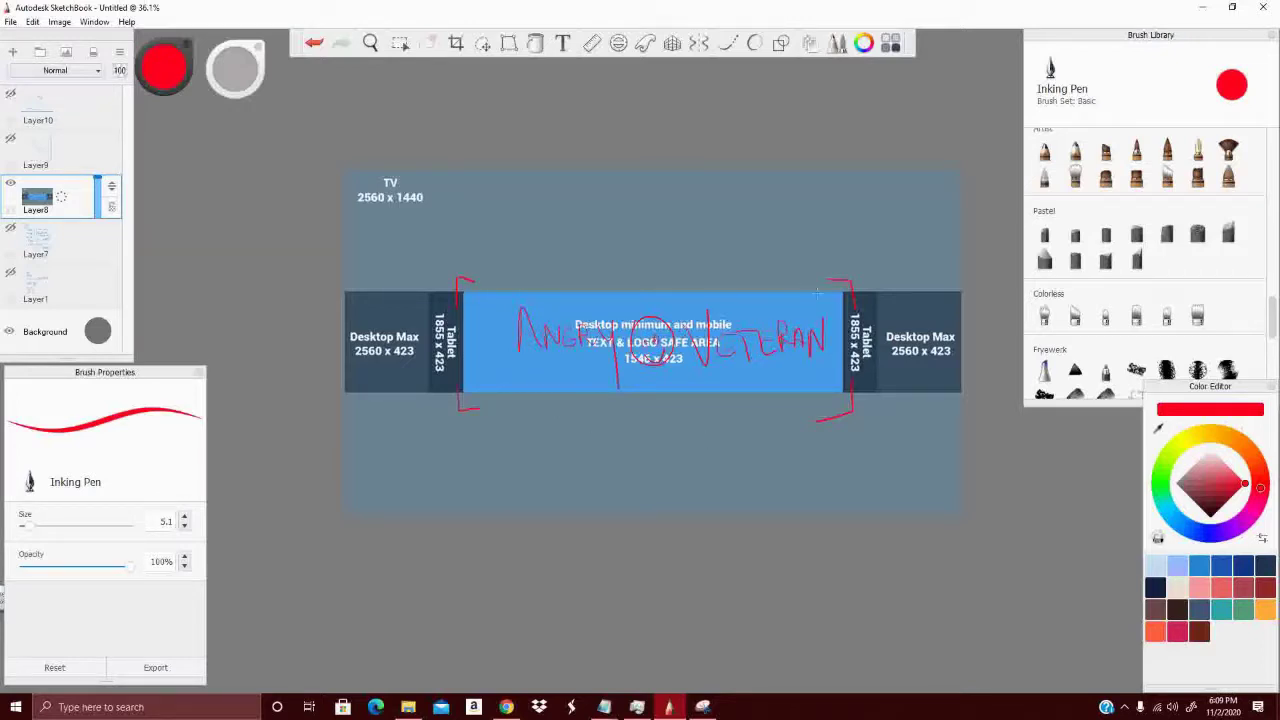
pyautogui.moveTo(515, 281); pyautogui.dragTo(608, 280)
pyautogui.moveTo(520, 404); pyautogui.dragTo(770, 402)
pyautogui.moveTo(672, 283); pyautogui.dragTo(800, 292)
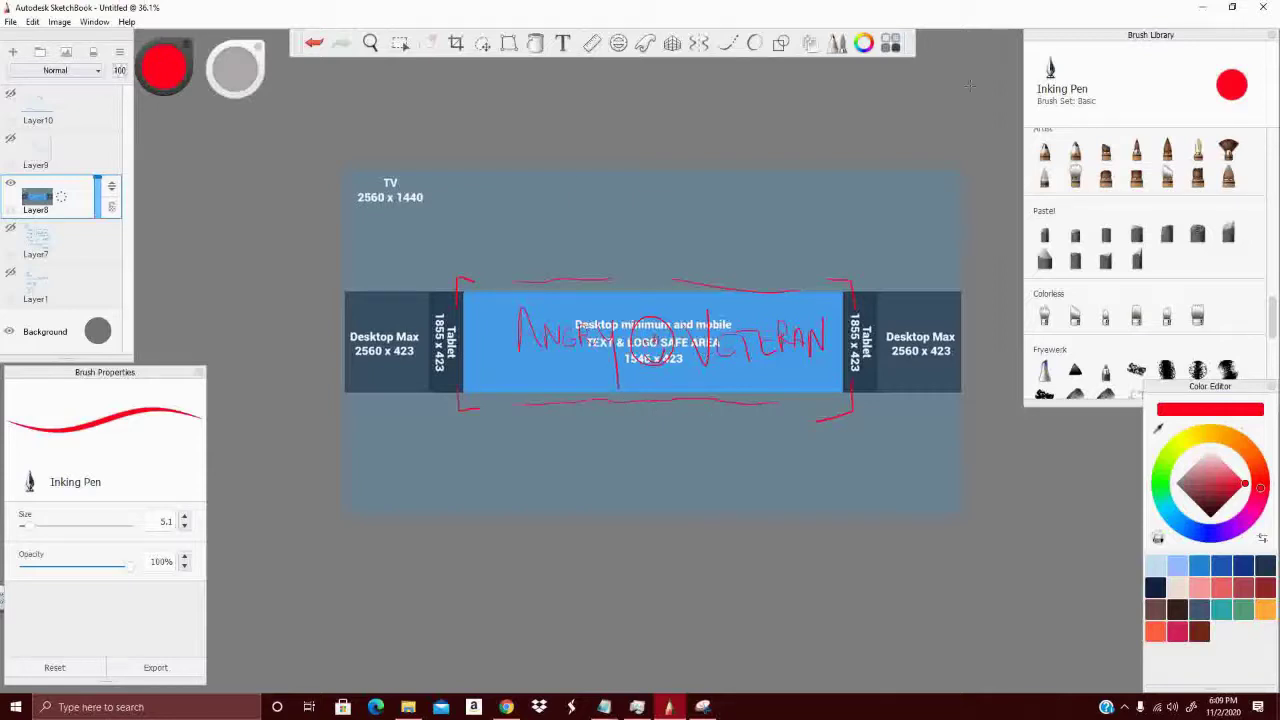
# Look through the File menu and close it without choosing a command.
pyautogui.click(33, 22)
pyautogui.moveTo(11, 24)
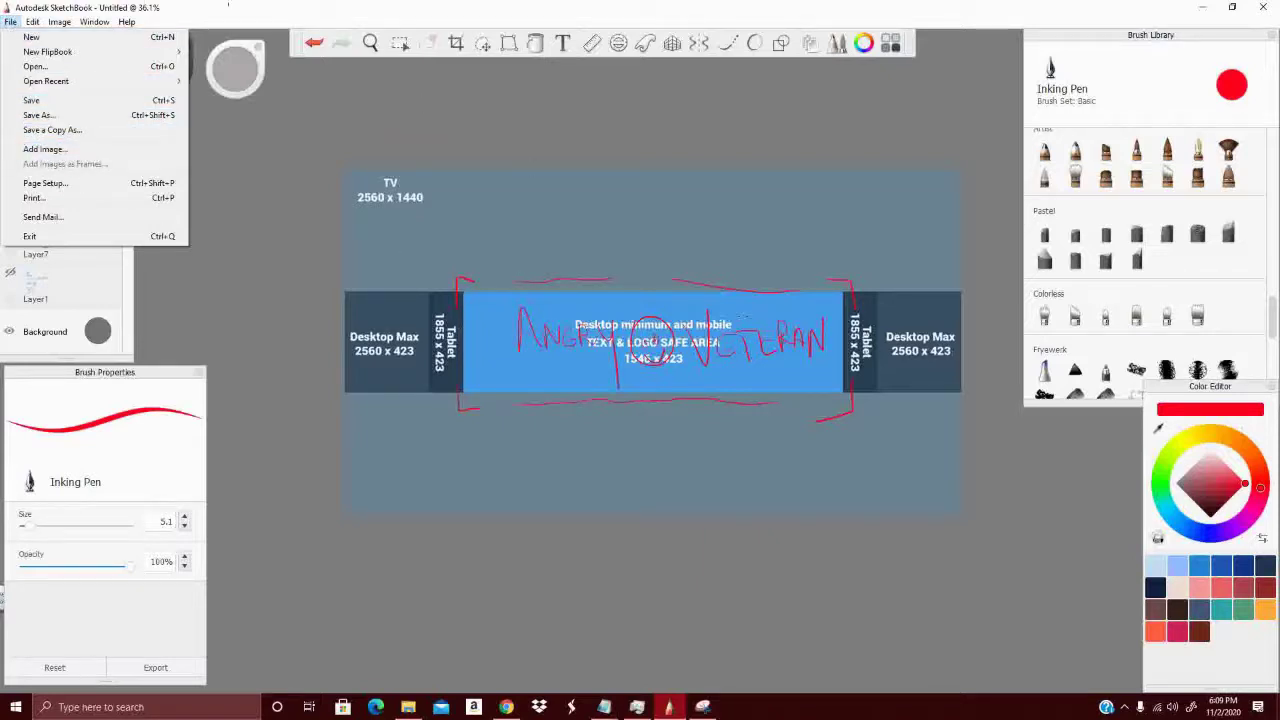
pyautogui.click(104, 18)
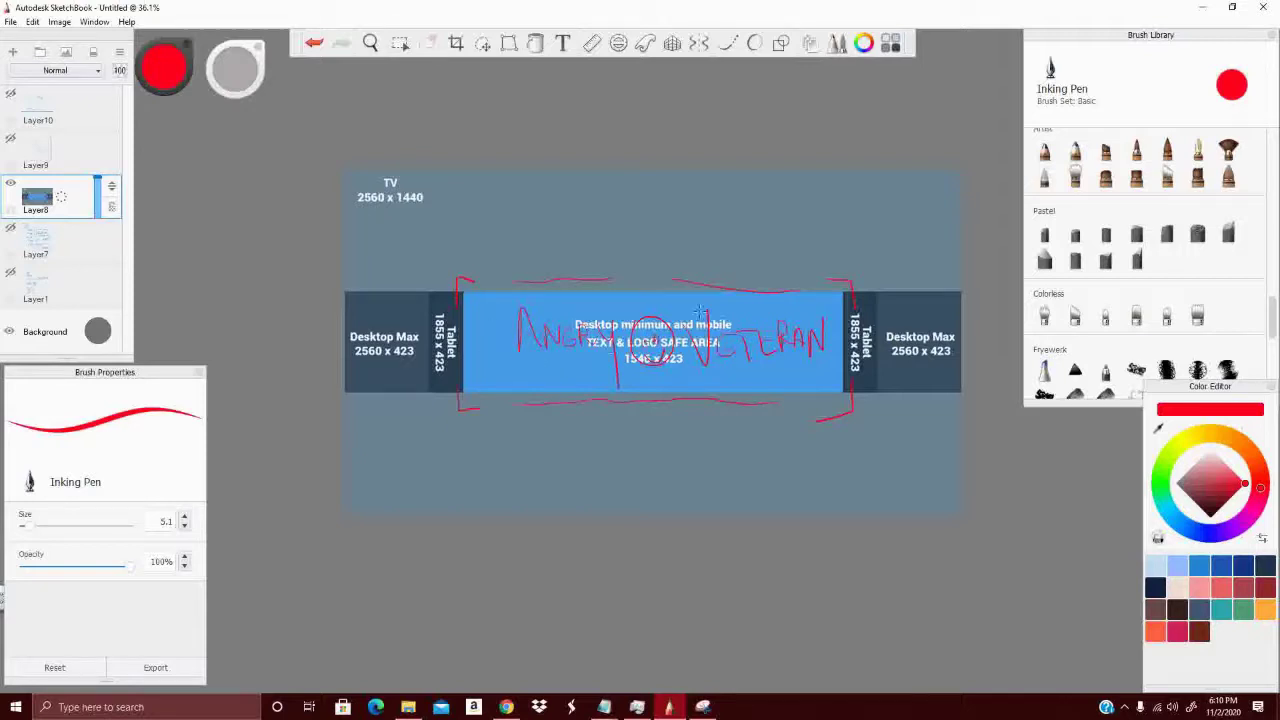
# Undo the red handwritten name, circle and corner brackets with four Ctrl+Z presses.
pyautogui.hotkey('ctrl', 'z')
pyautogui.hotkey('ctrl', 'z')
pyautogui.hotkey('ctrl', 'z')
pyautogui.hotkey('ctrl', 'z')
pyautogui.hotkey('ctrl', 'z')
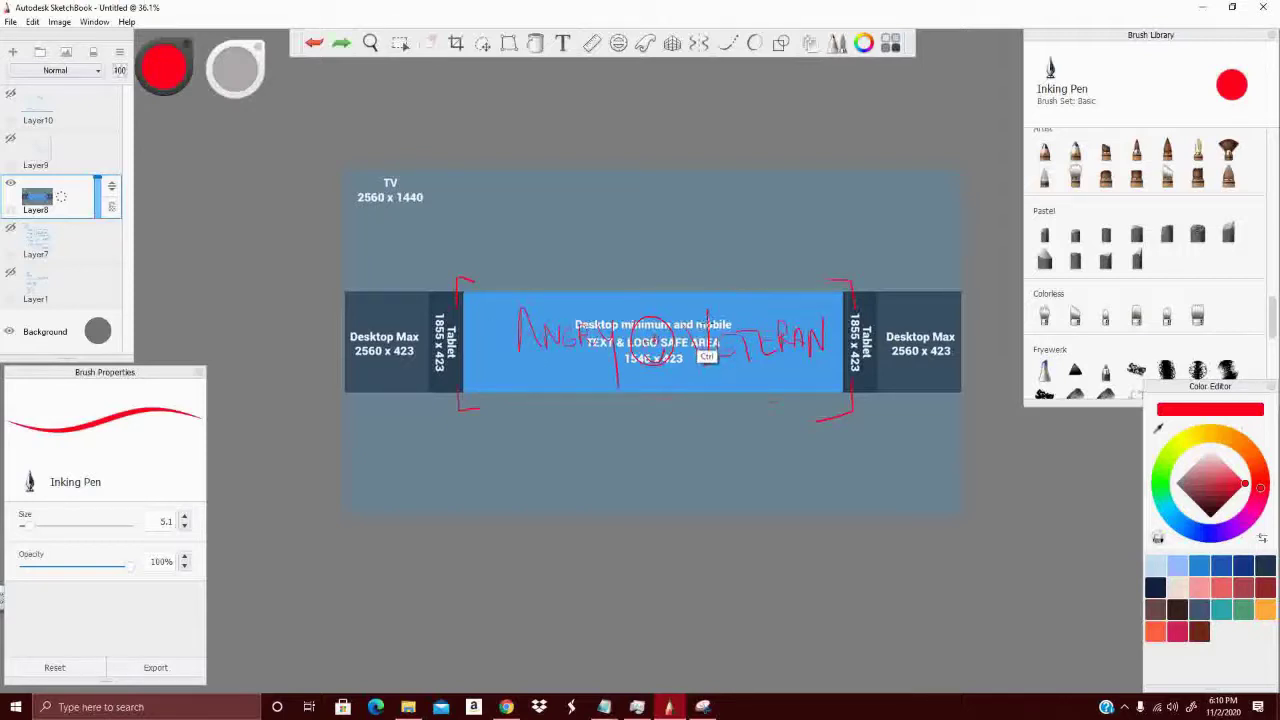
pyautogui.hotkey('ctrl', 'z')
pyautogui.hotkey('ctrl', 'z')
pyautogui.hotkey('ctrl', 'z')
pyautogui.hotkey('ctrl', 'z')
pyautogui.hotkey('ctrl', 'z')
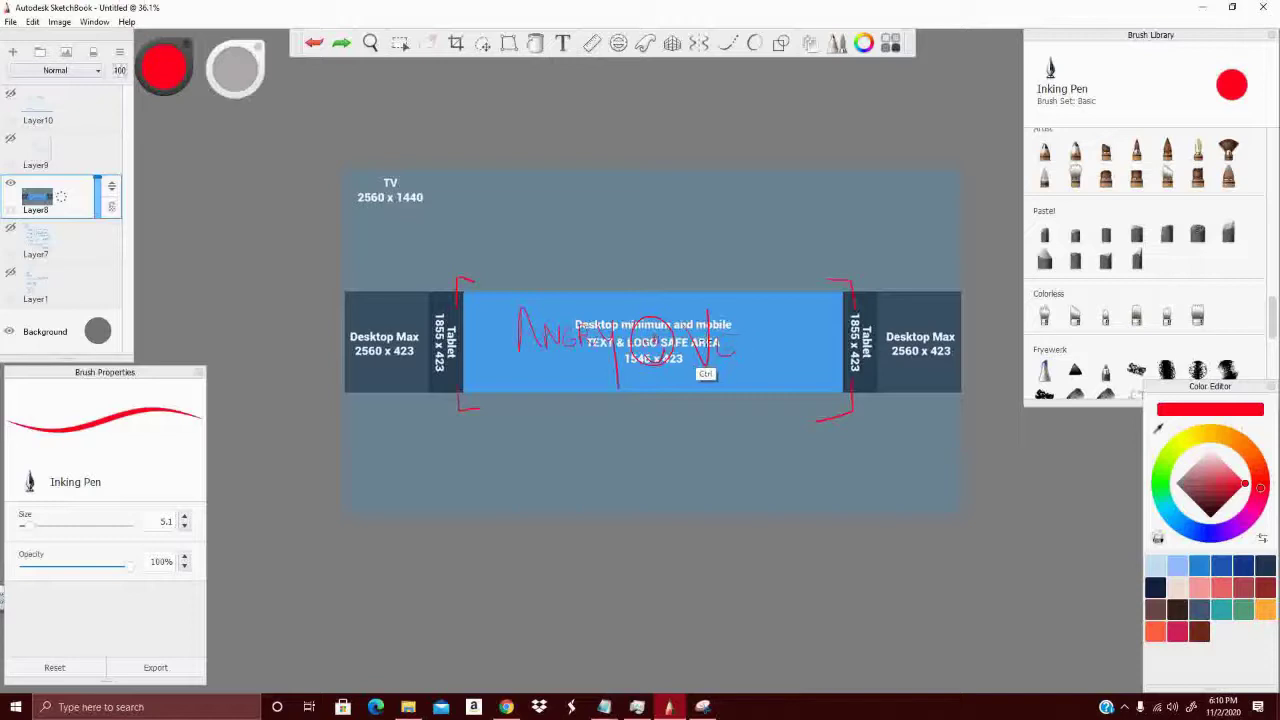
pyautogui.hotkey('ctrl', 'z')
pyautogui.hotkey('ctrl', 'z')
pyautogui.hotkey('ctrl', 'z')
pyautogui.hotkey('ctrl', 'z')
pyautogui.hotkey('ctrl', 'z')
pyautogui.hotkey('ctrl', 'z')
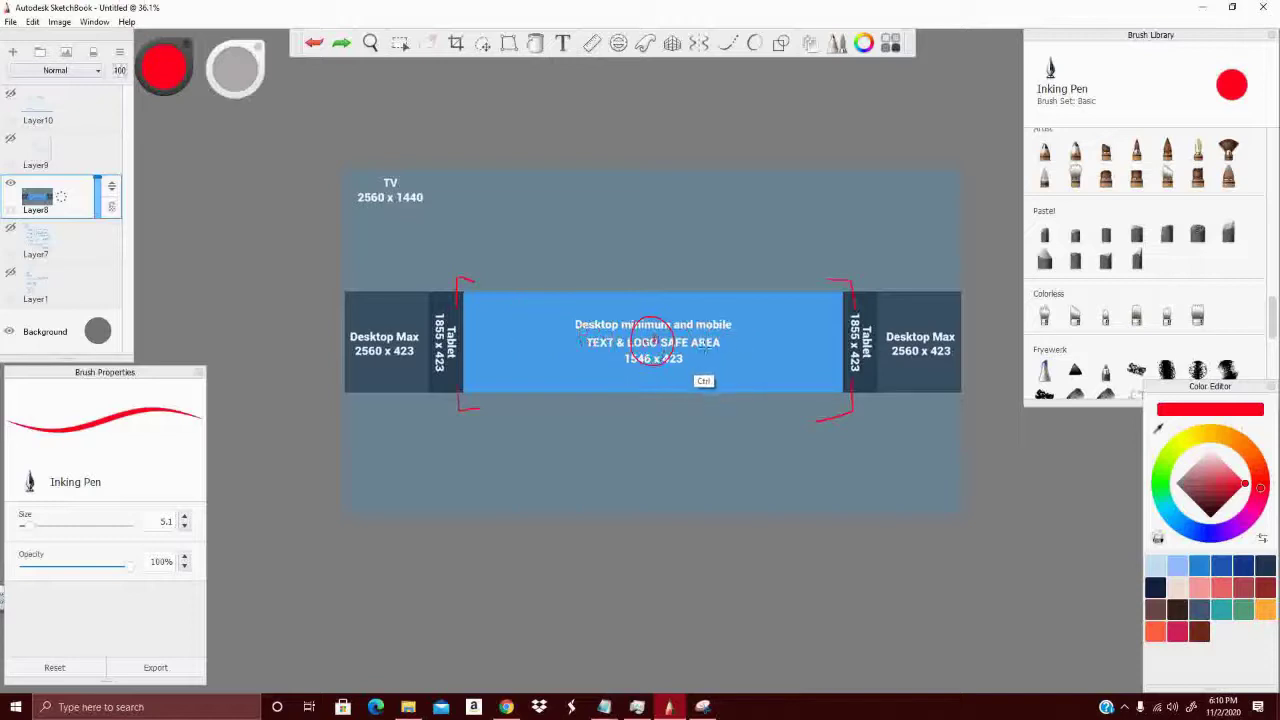
pyautogui.hotkey('ctrl', 'z')
pyautogui.hotkey('ctrl', 'z')
pyautogui.hotkey('ctrl', 'z')
pyautogui.hotkey('ctrl', 'z')
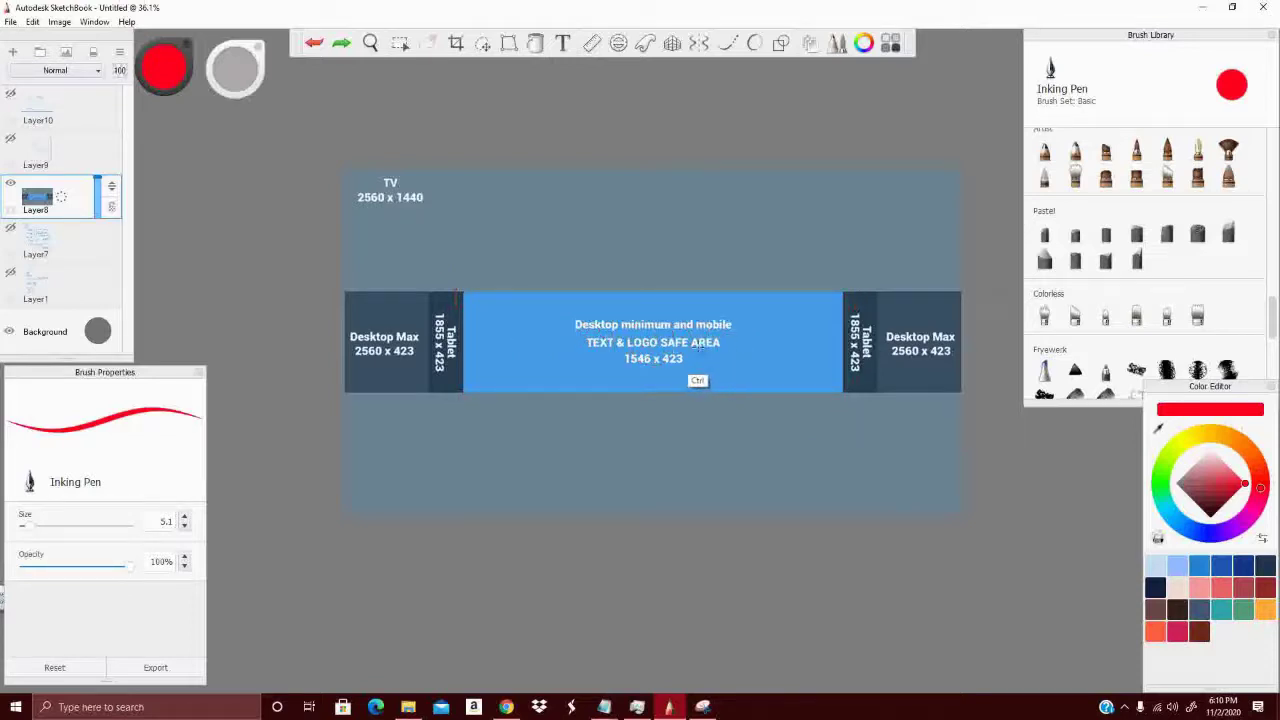
pyautogui.moveTo(440, 251)
pyautogui.mouseDown()
pyautogui.moveTo(592, 235)
pyautogui.moveTo(830, 238)
pyautogui.mouseUp()
pyautogui.moveTo(430, 461); pyautogui.dragTo(890, 432)
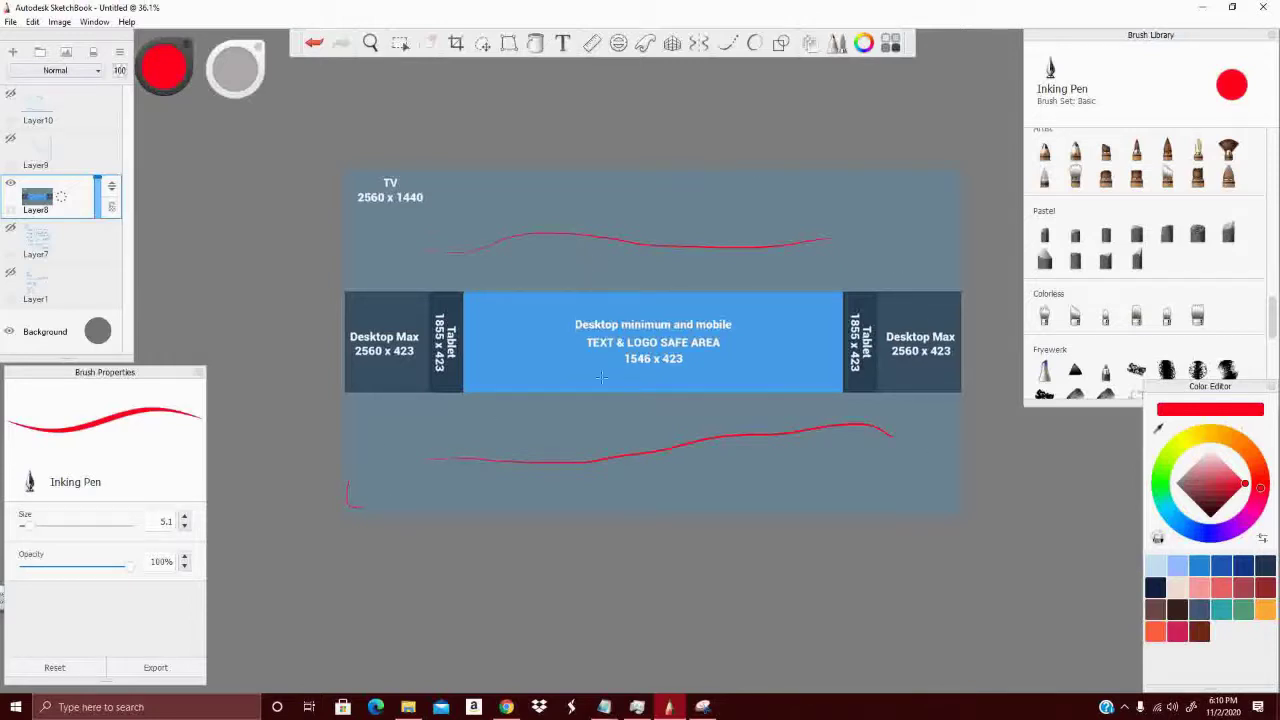
pyautogui.moveTo(638, 342); pyautogui.dragTo(703, 362)
pyautogui.moveTo(520, 280); pyautogui.dragTo(714, 290)
pyautogui.moveTo(372, 248); pyautogui.dragTo(376, 242)
pyautogui.moveTo(578, 208); pyautogui.dragTo(756, 212)
pyautogui.moveTo(684, 184)
pyautogui.mouseDown()
pyautogui.moveTo(756, 212)
pyautogui.moveTo(705, 238)
pyautogui.mouseUp()
pyautogui.moveTo(861, 226)
pyautogui.mouseDown()
pyautogui.moveTo(863, 262)
pyautogui.moveTo(851, 258)
pyautogui.mouseUp()
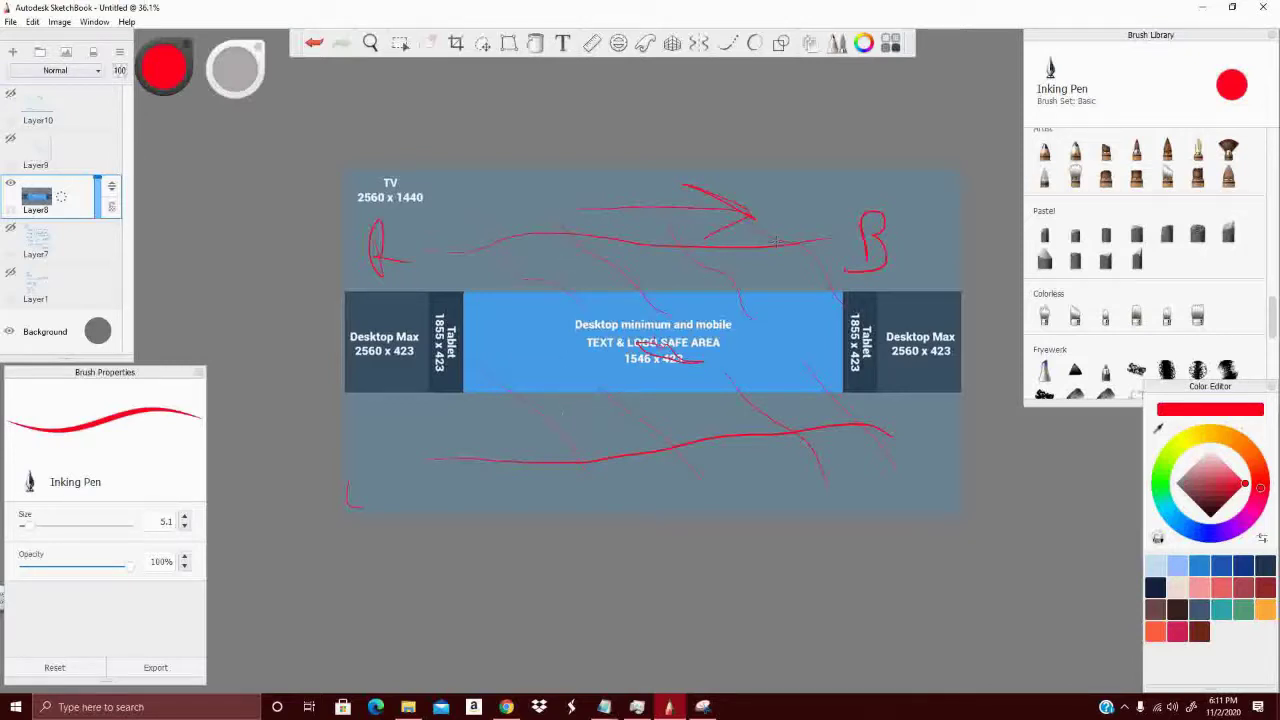
pyautogui.hotkey('ctrl', 'z')
pyautogui.hotkey('ctrl', 'z')
pyautogui.hotkey('ctrl', 'z')
pyautogui.hotkey('ctrl', 'z')
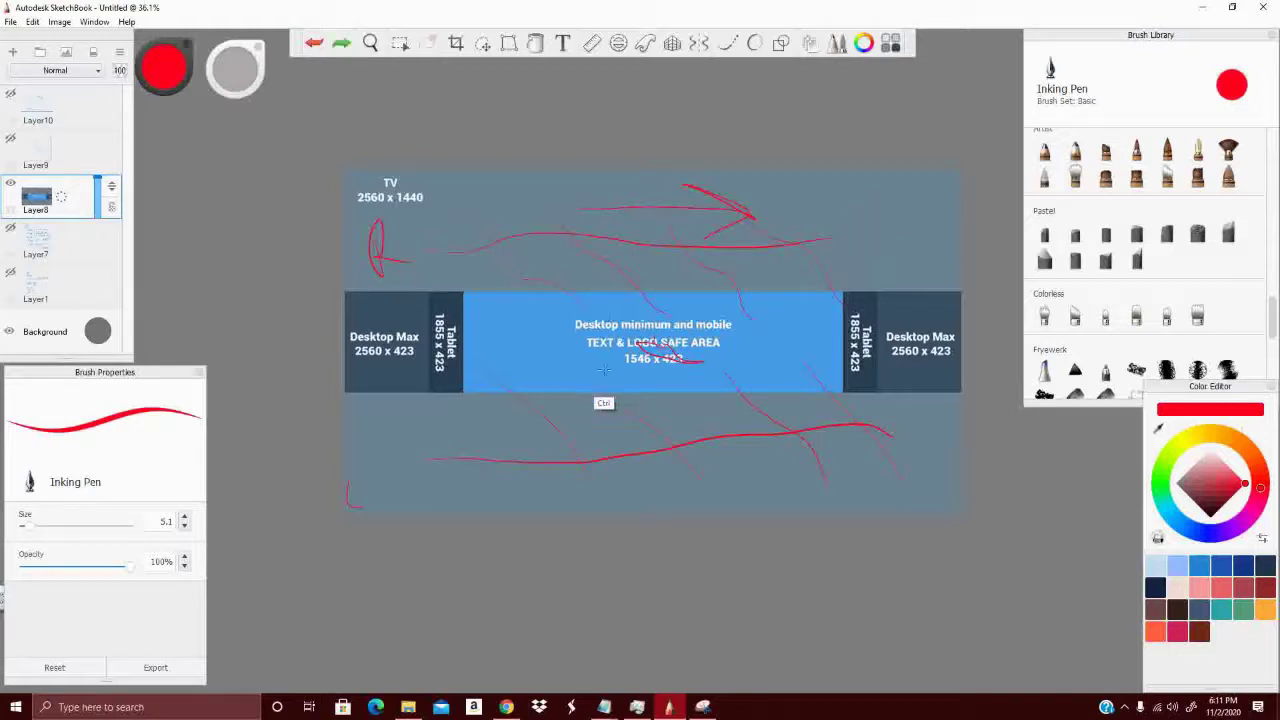
pyautogui.hotkey('ctrl', 'z')
pyautogui.hotkey('ctrl', 'z')
pyautogui.hotkey('ctrl', 'z')
pyautogui.hotkey('ctrl', 'z')
pyautogui.hotkey('ctrl', 'z')
pyautogui.hotkey('ctrl', 'z')
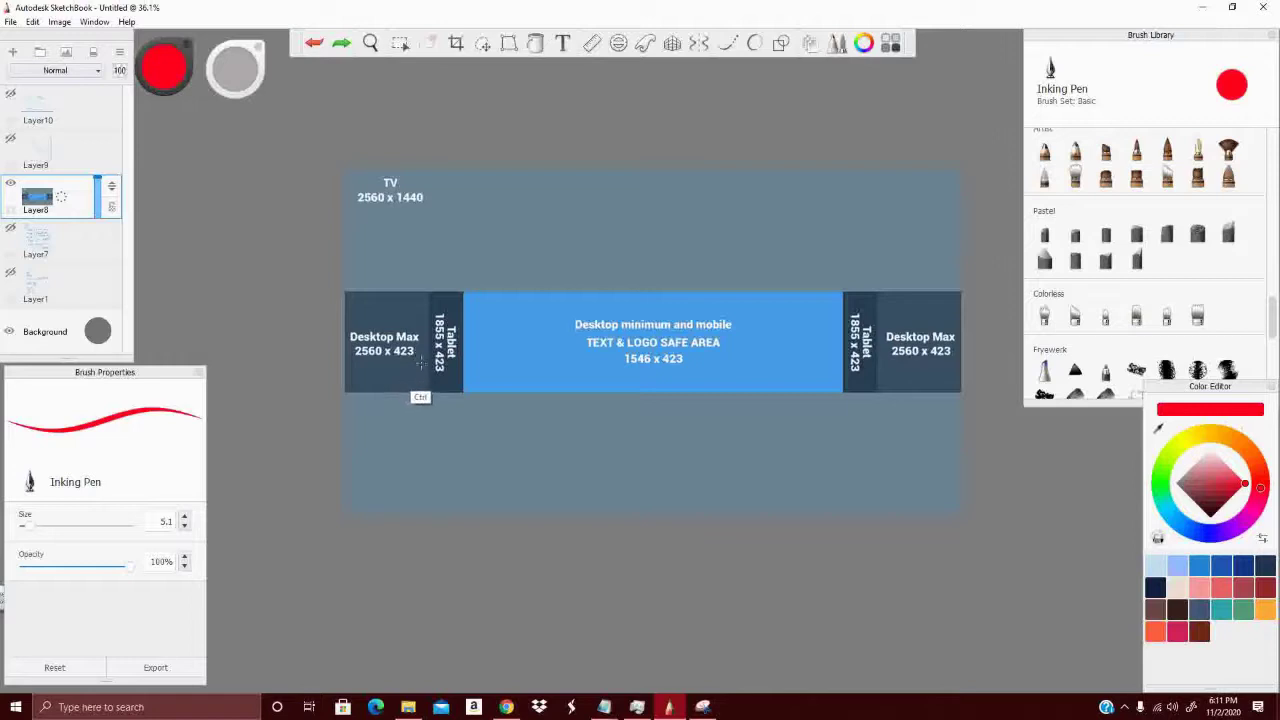
# Draw red vertical lines at both tablet edges and underline the 2560 x 1440 TV size.
pyautogui.click(340, 297)
pyautogui.moveTo(508, 327)
pyautogui.mouseDown()
pyautogui.moveTo(502, 350)
pyautogui.moveTo(538, 345)
pyautogui.mouseUp()
pyautogui.moveTo(425, 258); pyautogui.dragTo(425, 425)
pyautogui.moveTo(875, 410); pyautogui.dragTo(882, 262)
pyautogui.moveTo(360, 207)
pyautogui.mouseDown()
pyautogui.moveTo(436, 209)
pyautogui.moveTo(354, 205)
pyautogui.mouseUp()
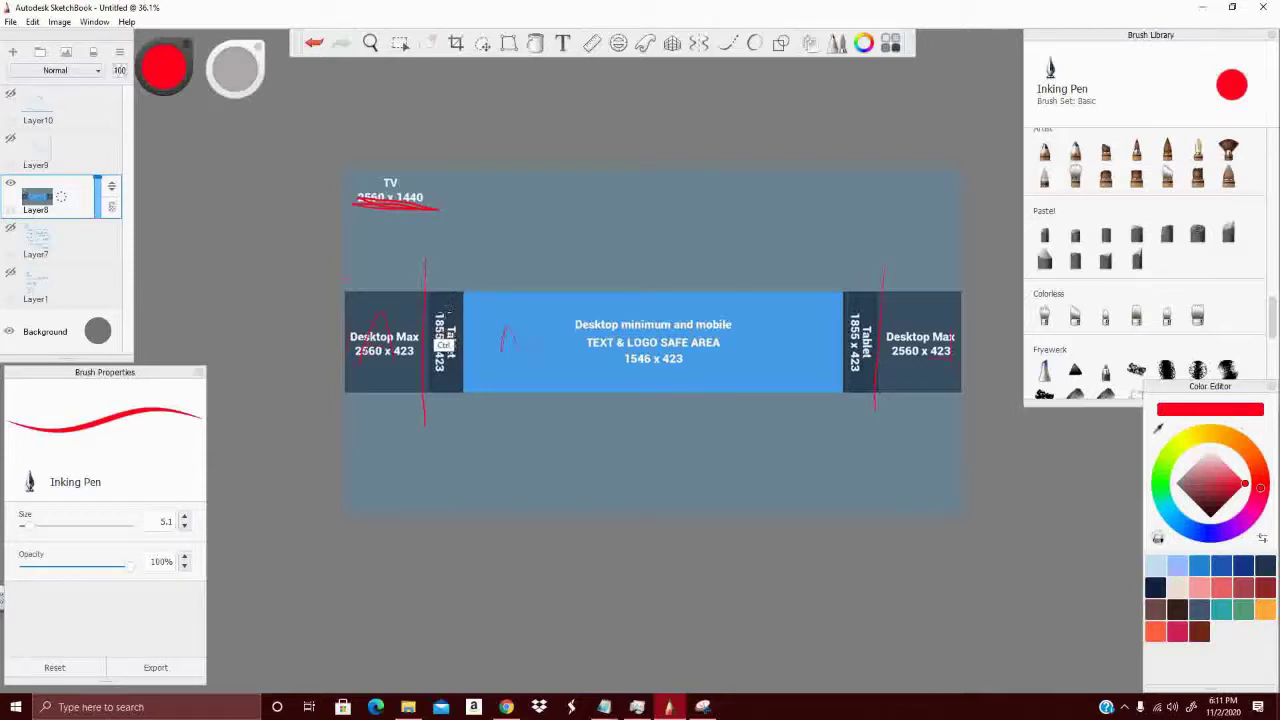
# Undo the red lines, test Layer8 at 38% and 30% opacity, then return it to 100%.
pyautogui.hotkey('ctrl', 'z')
pyautogui.hotkey('ctrl', 'z')
pyautogui.hotkey('ctrl', 'z')
pyautogui.hotkey('ctrl', 'z')
pyautogui.hotkey('ctrl', 'z')
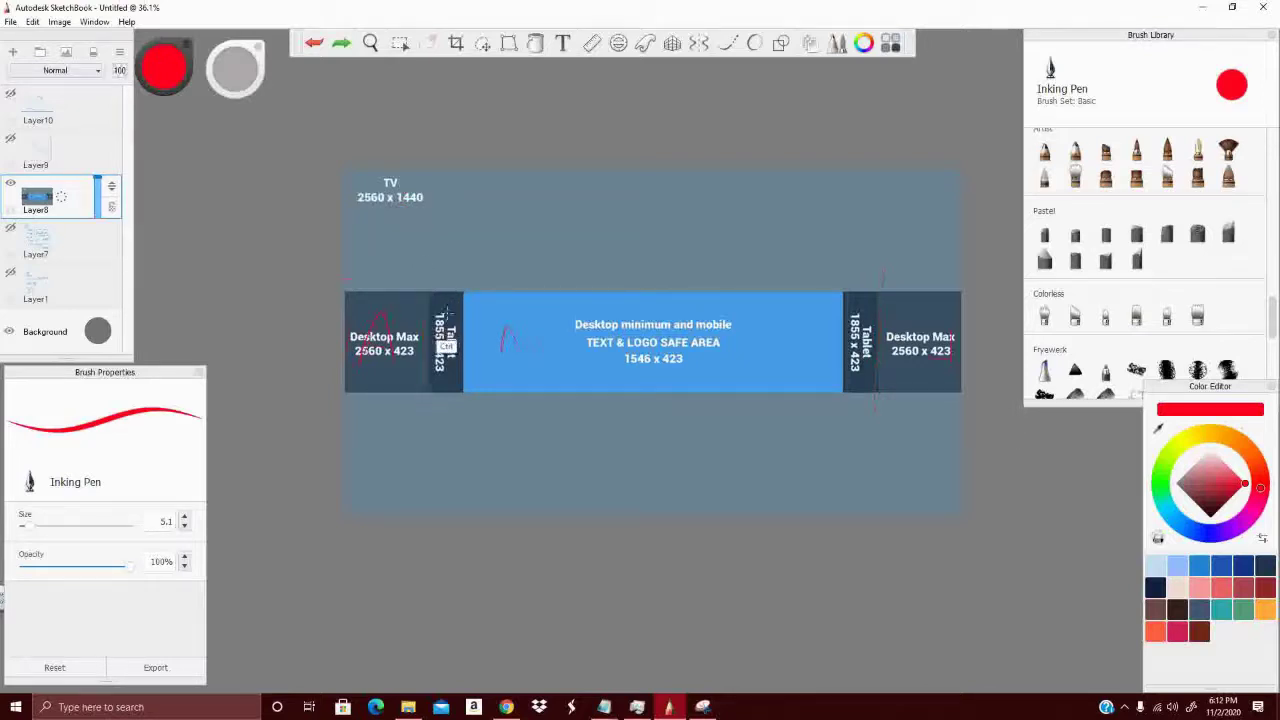
pyautogui.hotkey('ctrl', 'z')
pyautogui.hotkey('ctrl', 'z')
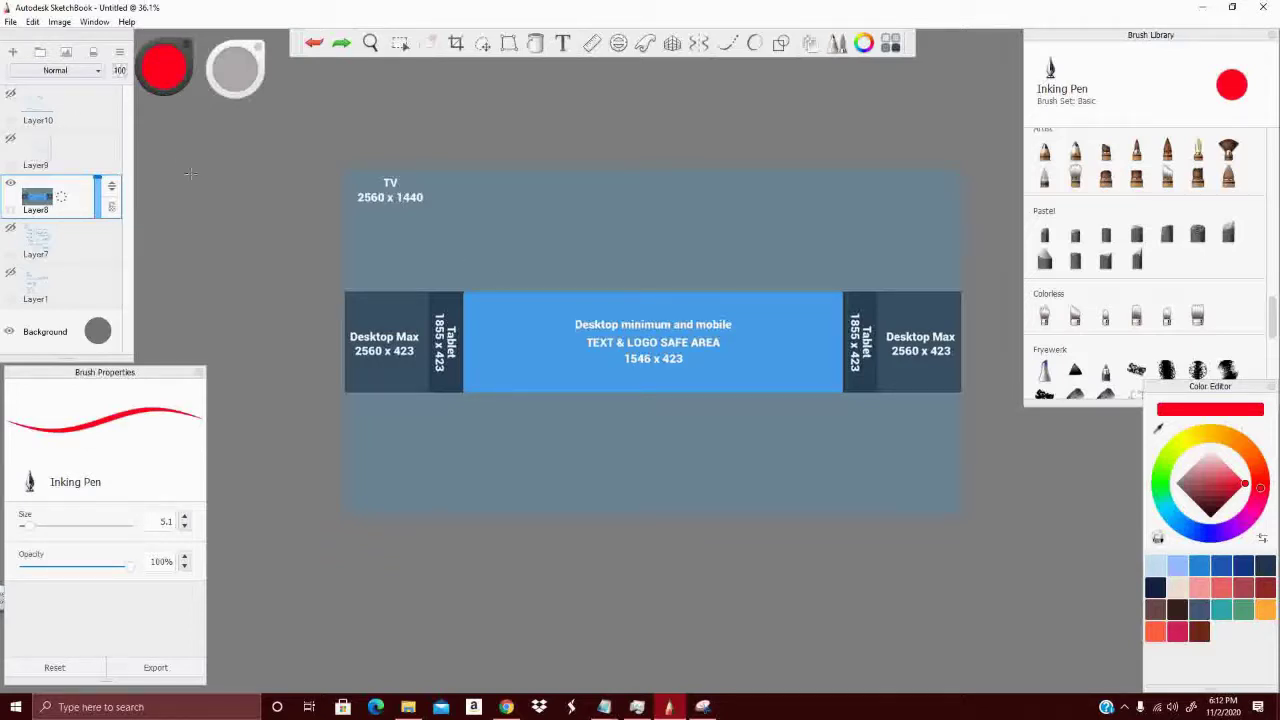
pyautogui.click(97, 209)
pyautogui.moveTo(97, 209); pyautogui.dragTo(98, 212)
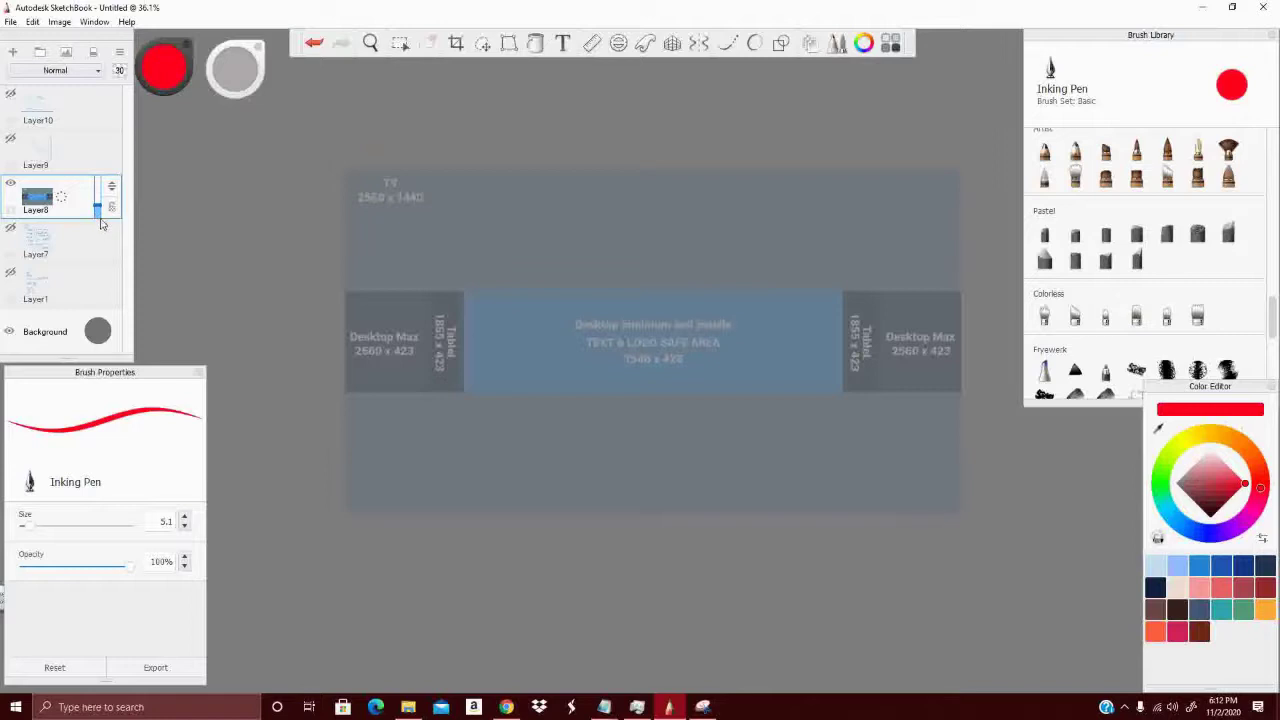
pyautogui.moveTo(100, 215)
pyautogui.mouseDown()
pyautogui.moveTo(97, 178)
pyautogui.moveTo(99, 209)
pyautogui.mouseUp()
pyautogui.moveTo(97, 206); pyautogui.dragTo(97, 176)
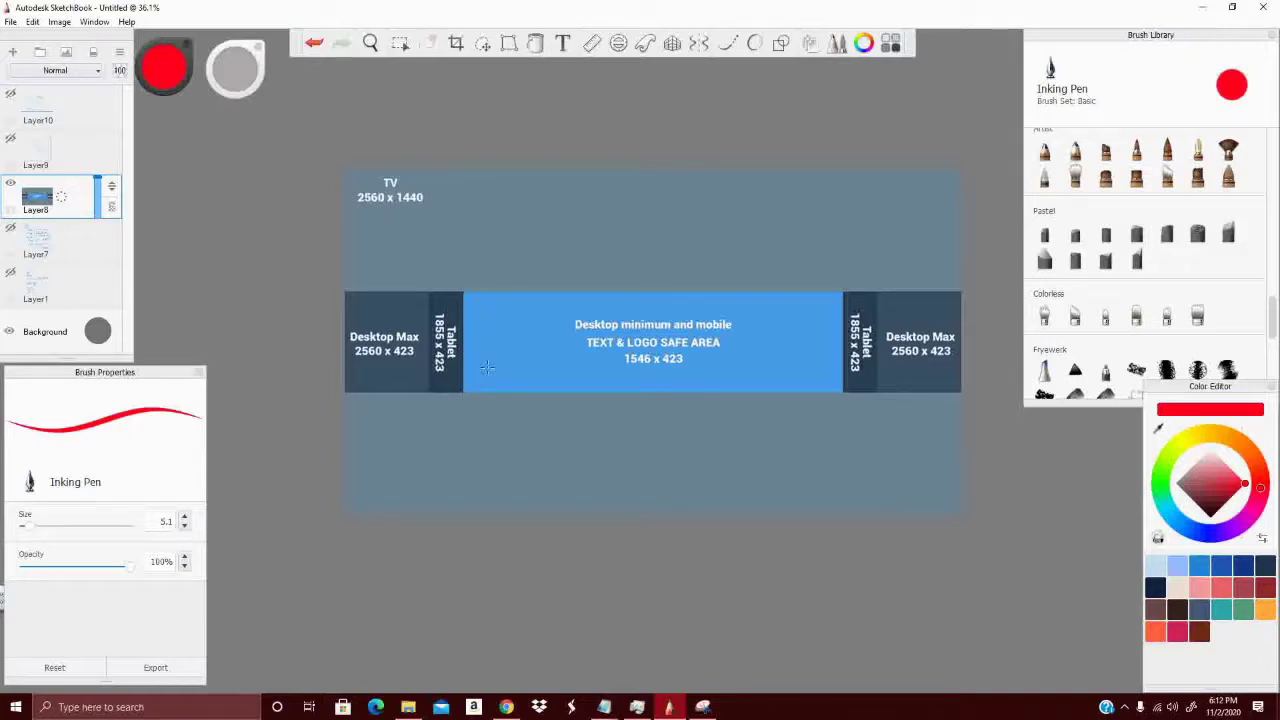
# Circle the left end, right end and 1546 x 423 label in red, with a peak above the left circle.
pyautogui.moveTo(487, 368)
pyautogui.mouseDown()
pyautogui.moveTo(554, 362)
pyautogui.moveTo(528, 416)
pyautogui.moveTo(488, 360)
pyautogui.moveTo(536, 346)
pyautogui.moveTo(564, 383)
pyautogui.moveTo(558, 403)
pyautogui.moveTo(496, 344)
pyautogui.moveTo(568, 368)
pyautogui.moveTo(518, 425)
pyautogui.moveTo(487, 367)
pyautogui.mouseUp()
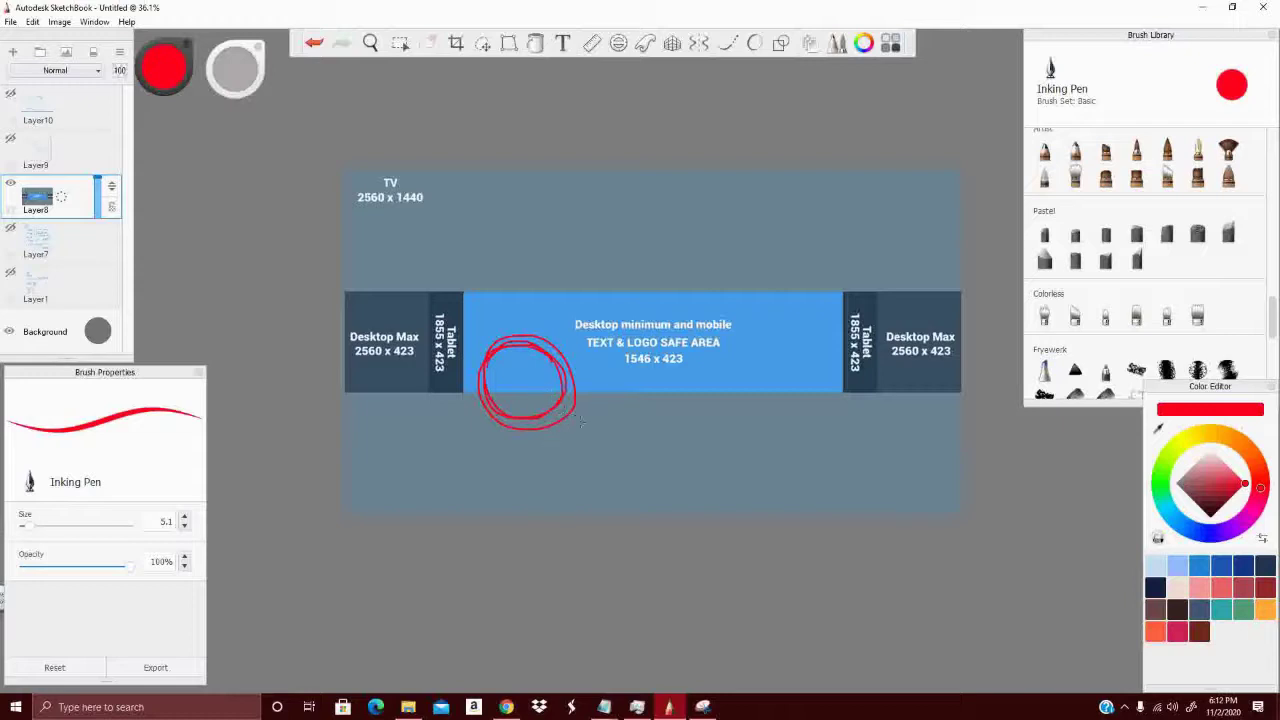
pyautogui.moveTo(808, 350)
pyautogui.mouseDown()
pyautogui.moveTo(773, 385)
pyautogui.moveTo(822, 352)
pyautogui.moveTo(799, 352)
pyautogui.mouseUp()
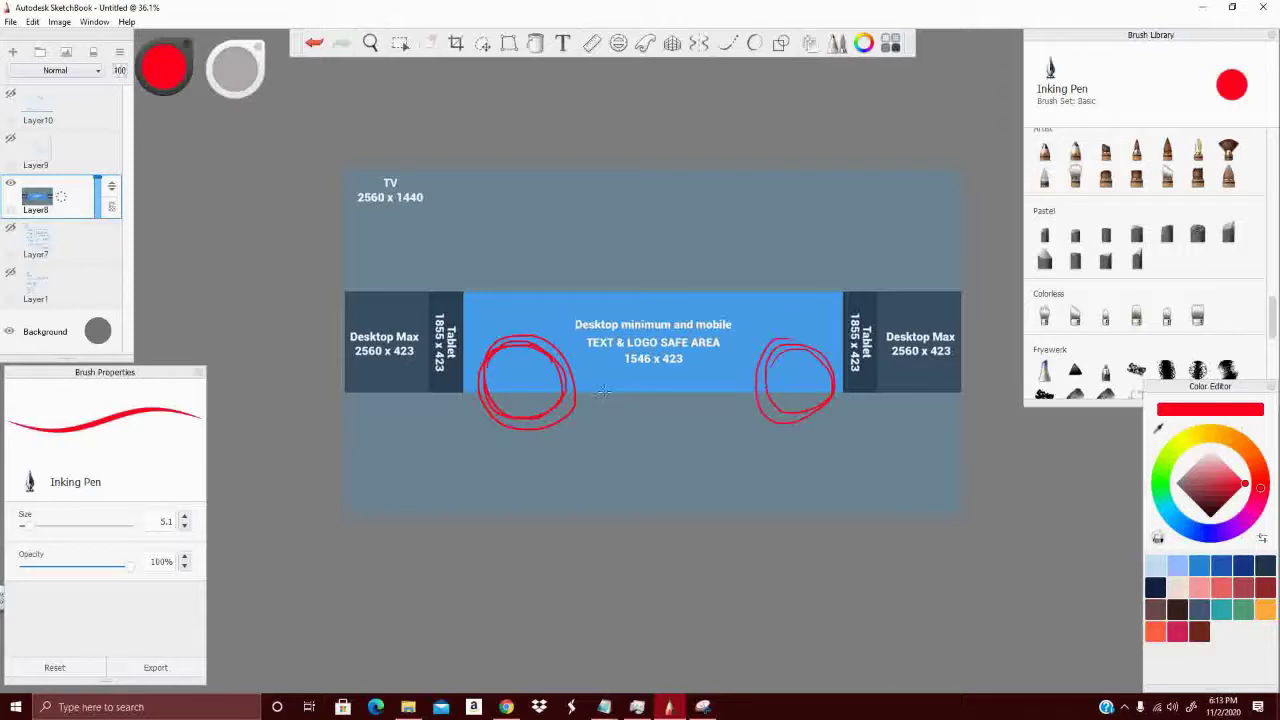
pyautogui.moveTo(655, 364); pyautogui.dragTo(636, 388)
pyautogui.moveTo(500, 362)
pyautogui.mouseDown()
pyautogui.moveTo(515, 307)
pyautogui.moveTo(530, 332)
pyautogui.mouseUp()
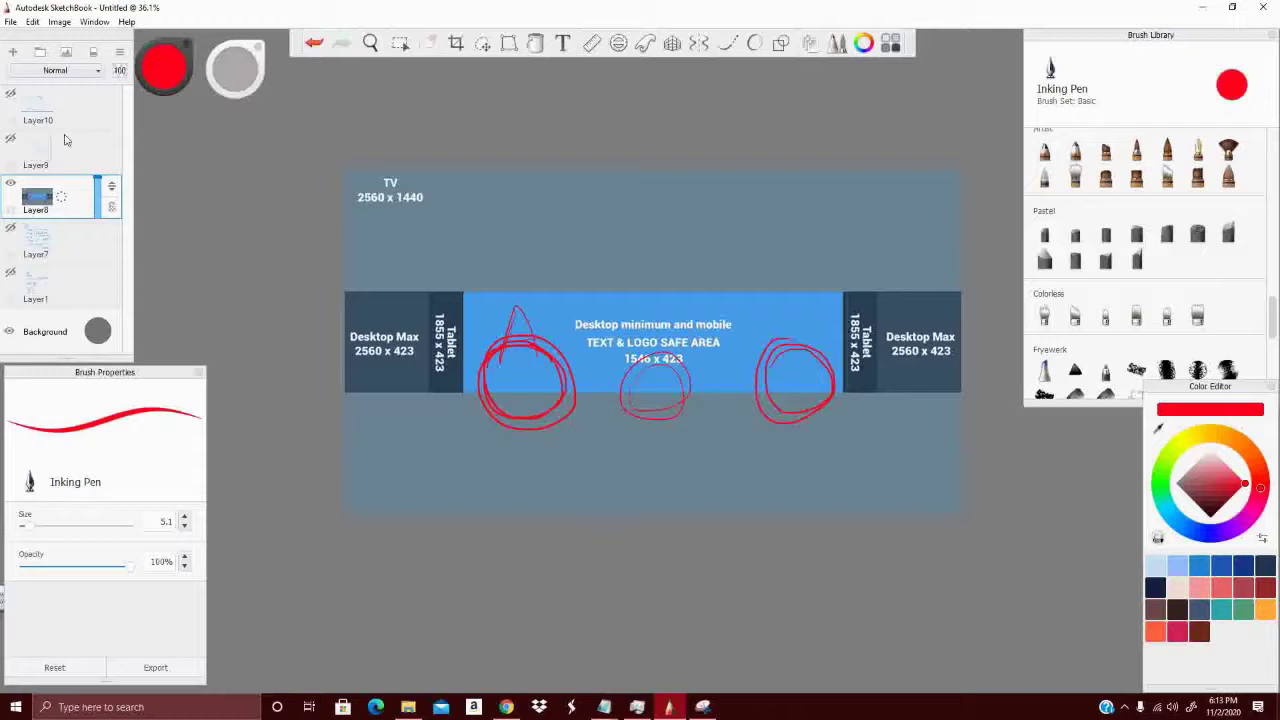
# Hide the banner layer and show Layer10's 1280 x 720 px thumbnail template.
pyautogui.click(11, 186)
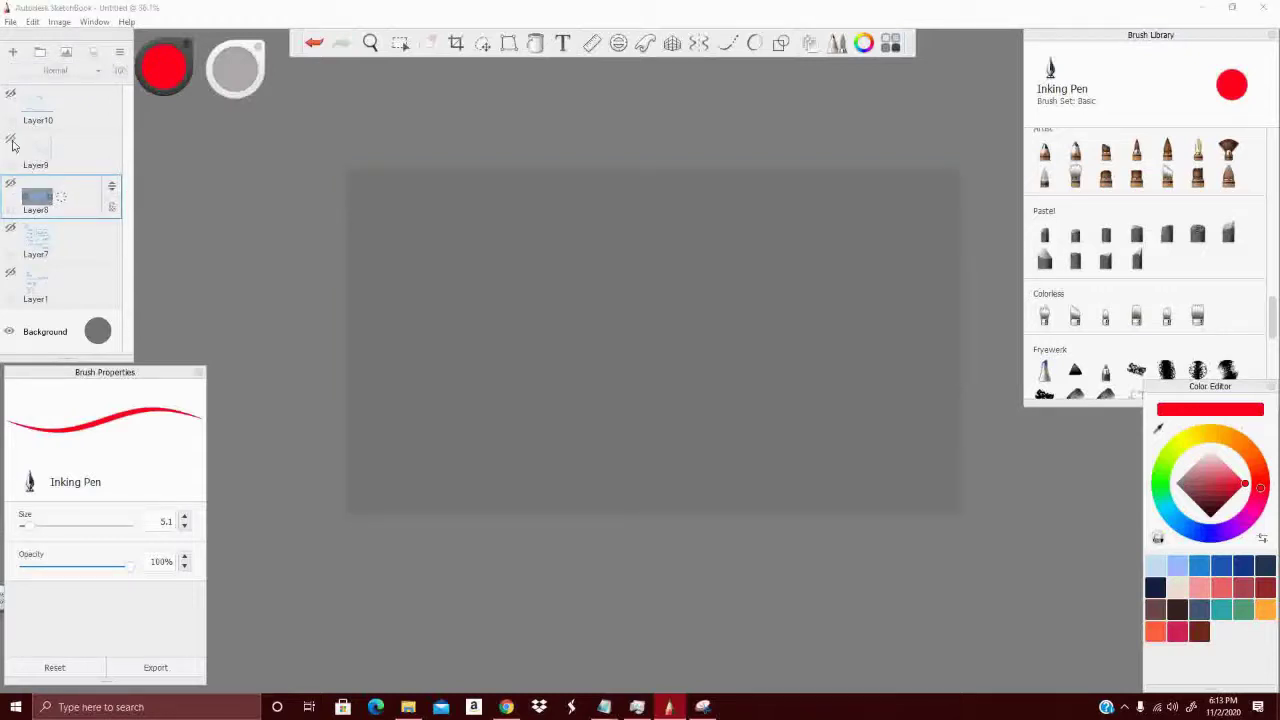
pyautogui.click(11, 93)
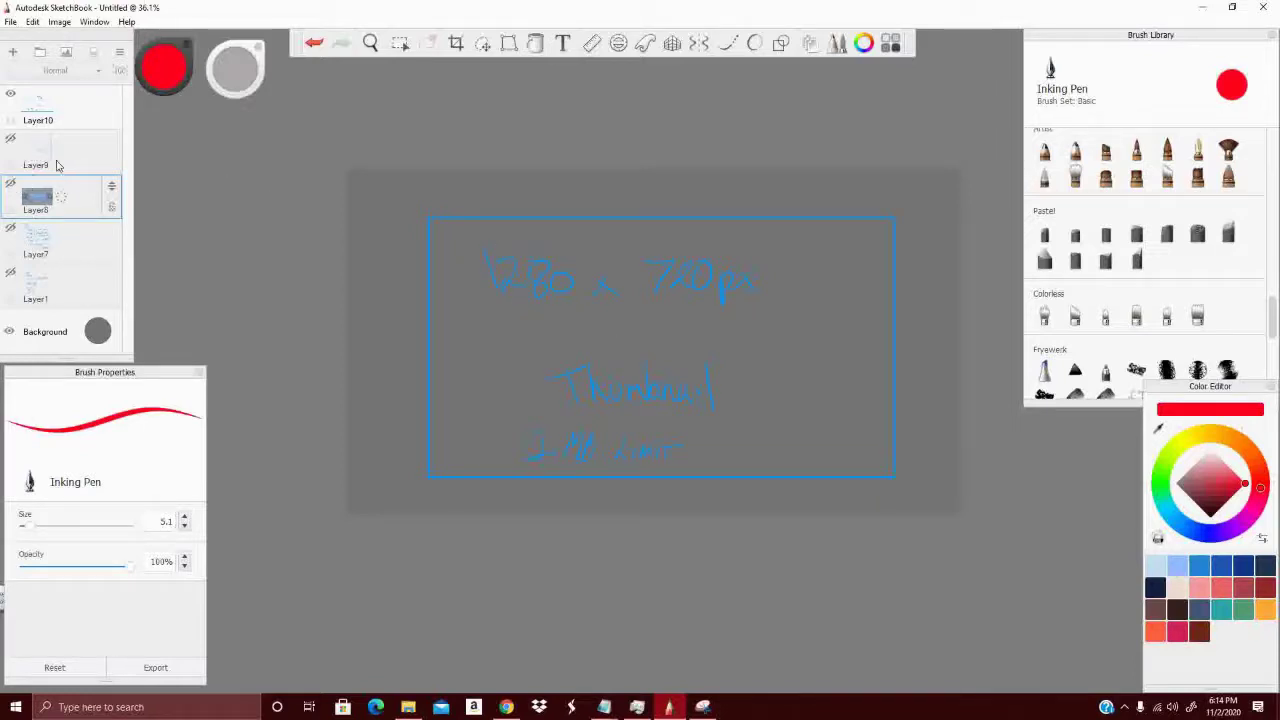
# Hide Layer10 so the square 800 x 800 px template shows instead of the thumbnail.
pyautogui.click(12, 96)
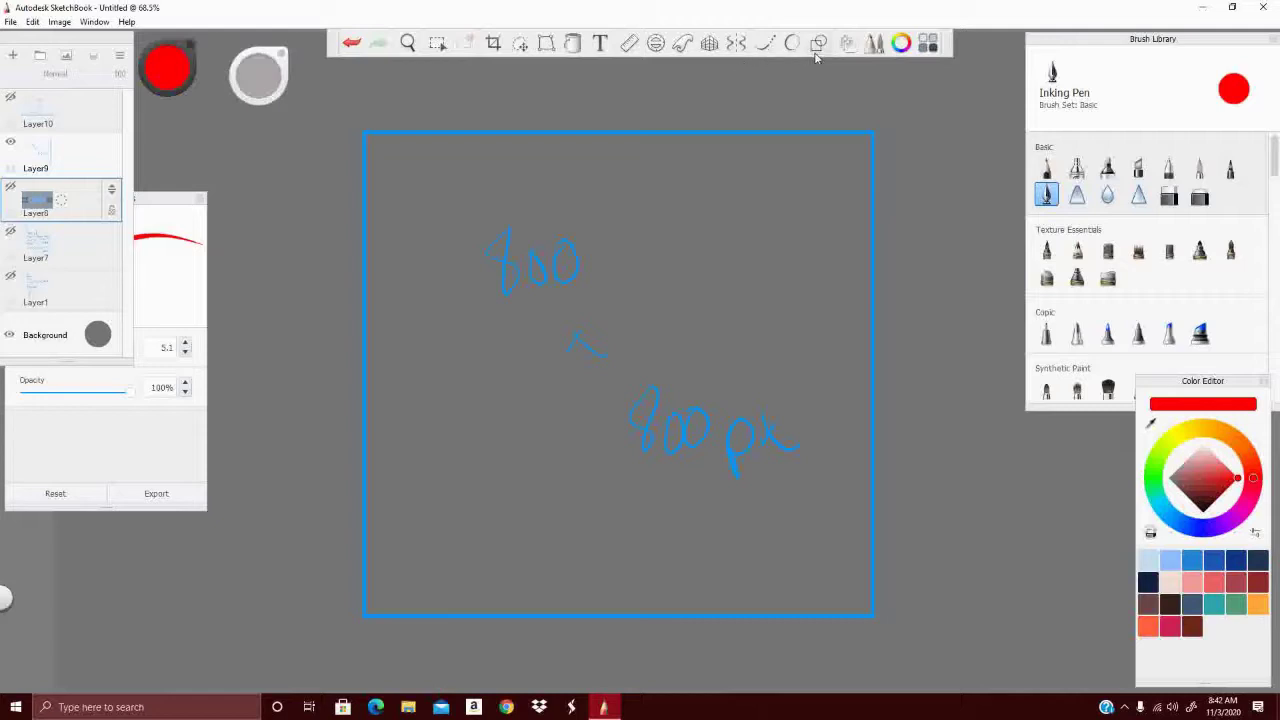
# Turn on the Ellipse guide and resize it into a circle centred in the 800 x 800 px square.
pyautogui.click(657, 45)
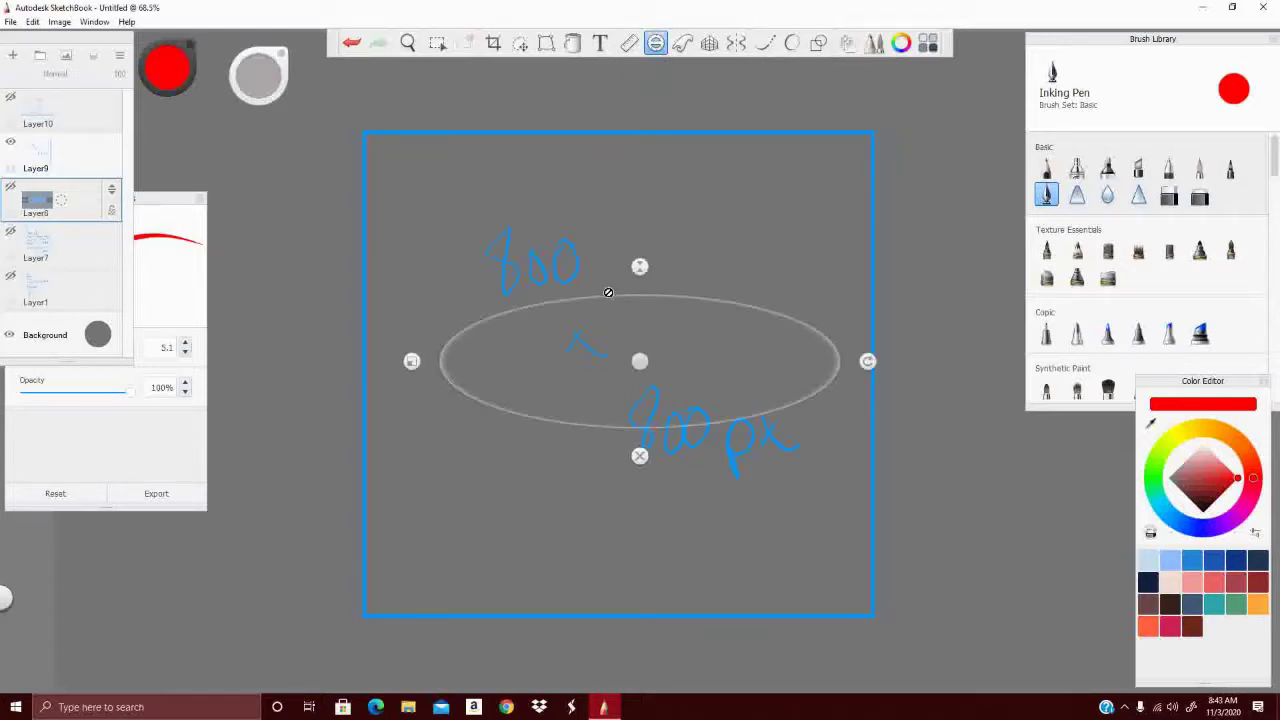
pyautogui.moveTo(640, 264); pyautogui.dragTo(637, 124)
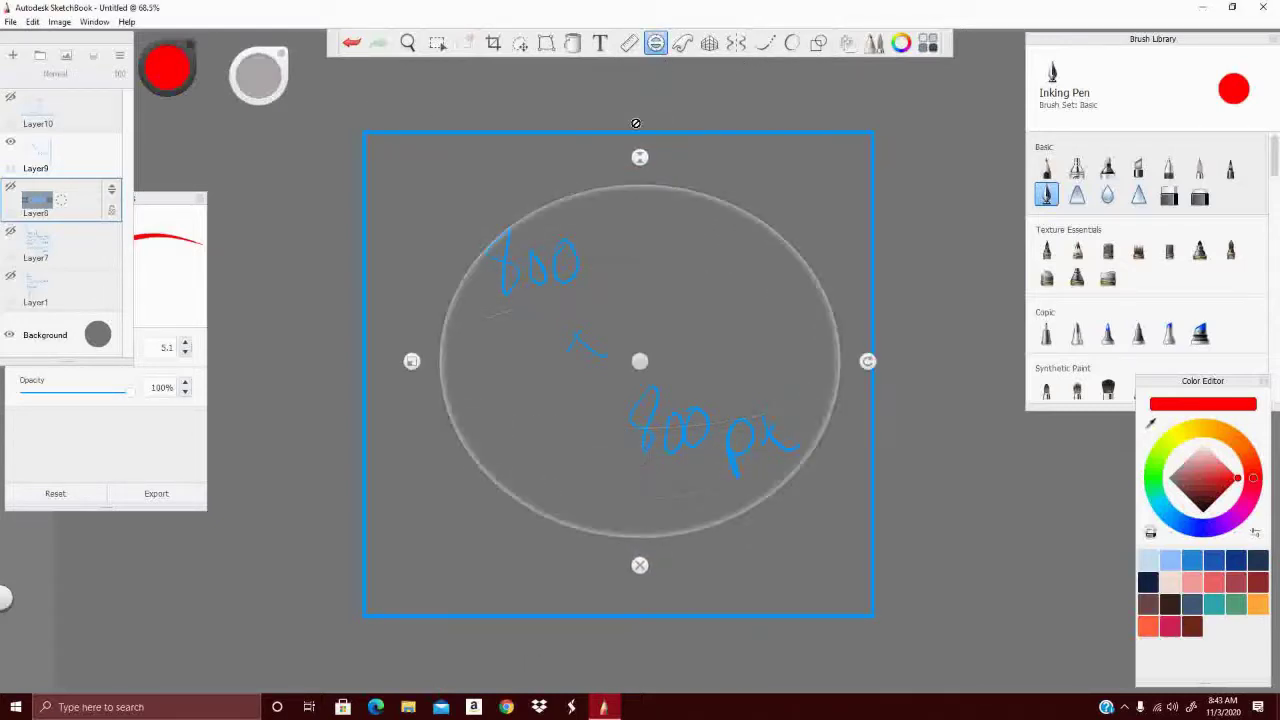
pyautogui.moveTo(410, 361); pyautogui.dragTo(366, 361)
pyautogui.moveTo(640, 119); pyautogui.dragTo(640, 94)
pyautogui.moveTo(640, 361)
pyautogui.mouseDown()
pyautogui.moveTo(614, 371)
pyautogui.moveTo(627, 372)
pyautogui.mouseUp()
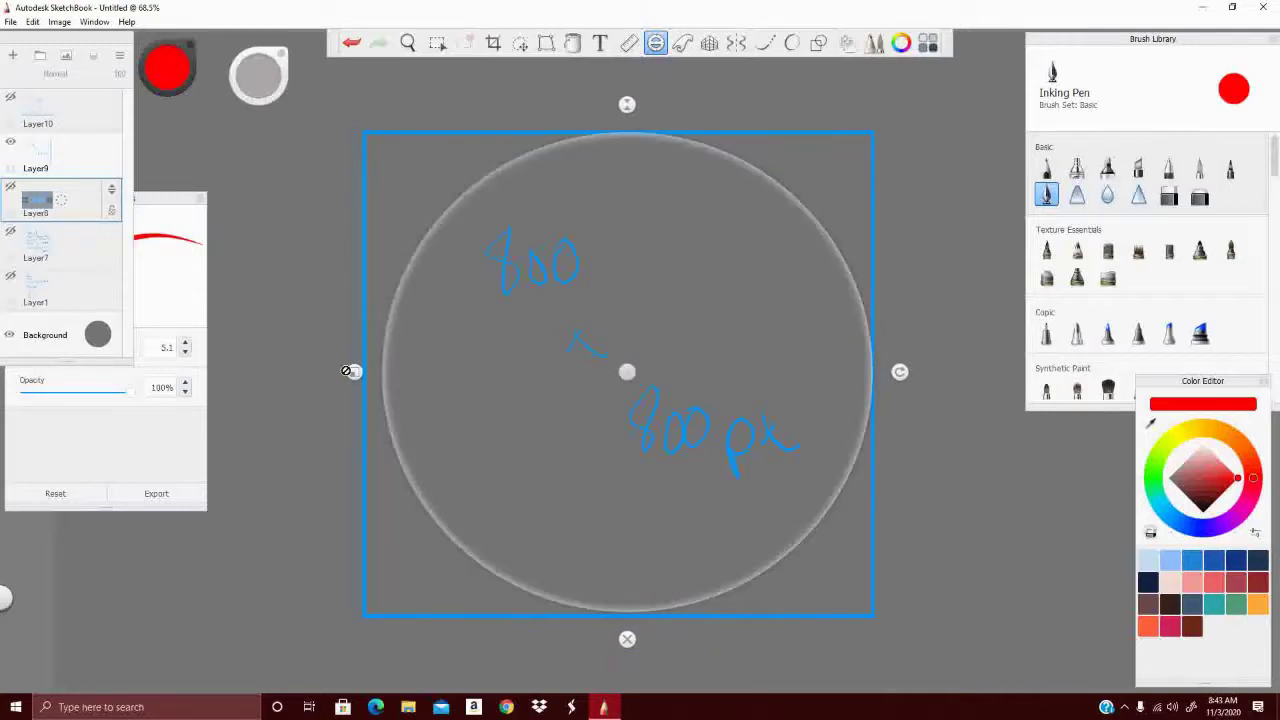
pyautogui.moveTo(354, 371); pyautogui.dragTo(345, 371)
pyautogui.moveTo(626, 372); pyautogui.dragTo(615, 380)
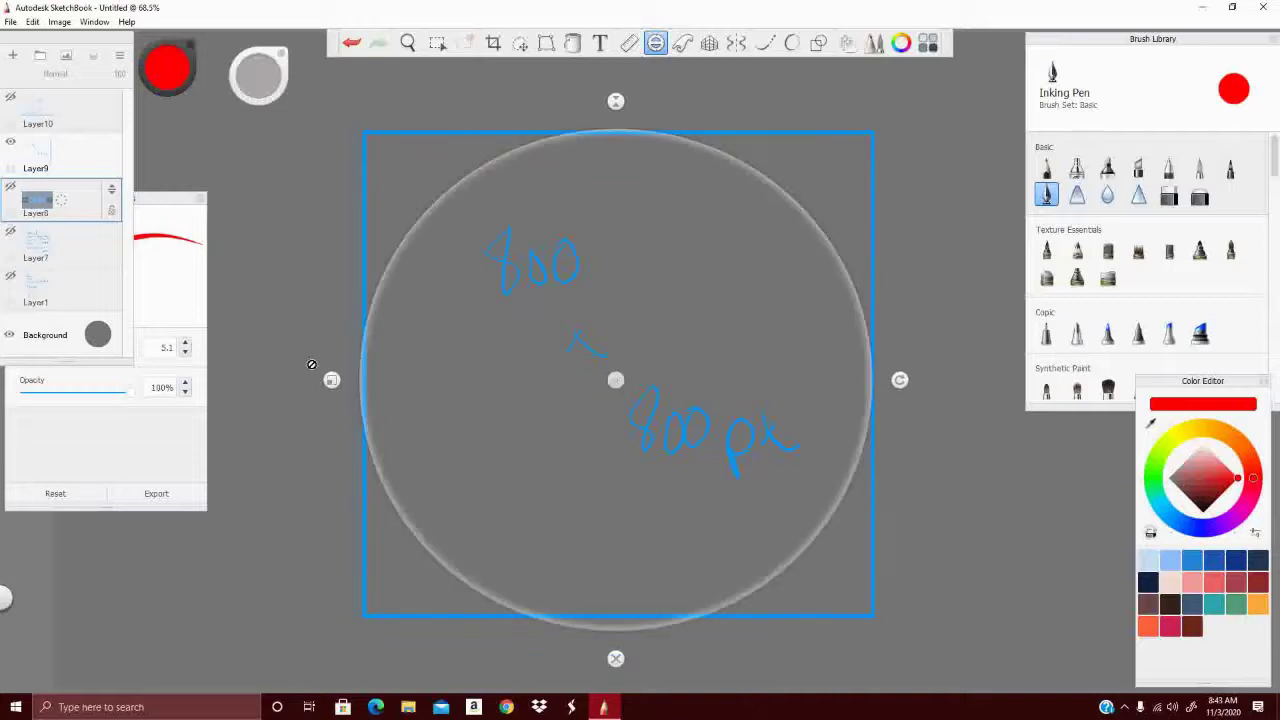
pyautogui.moveTo(333, 381); pyautogui.dragTo(348, 380)
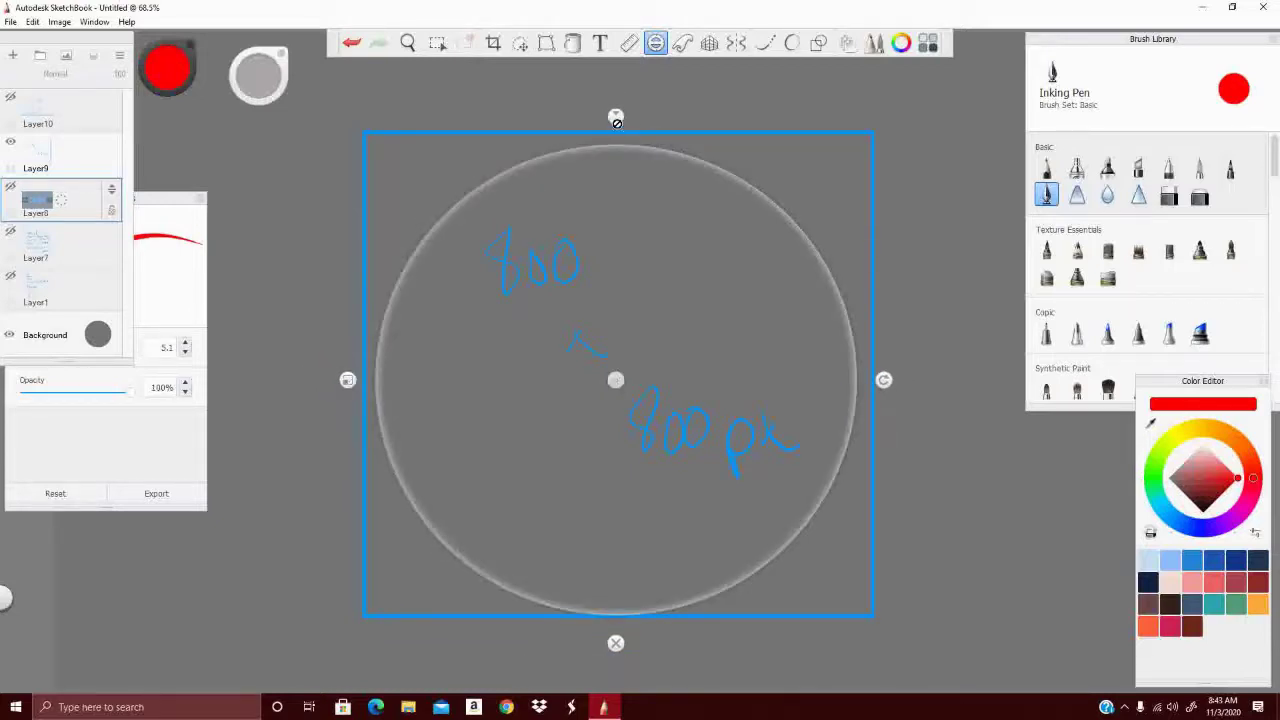
pyautogui.moveTo(615, 378); pyautogui.dragTo(613, 369)
pyautogui.moveTo(344, 369); pyautogui.dragTo(339, 369)
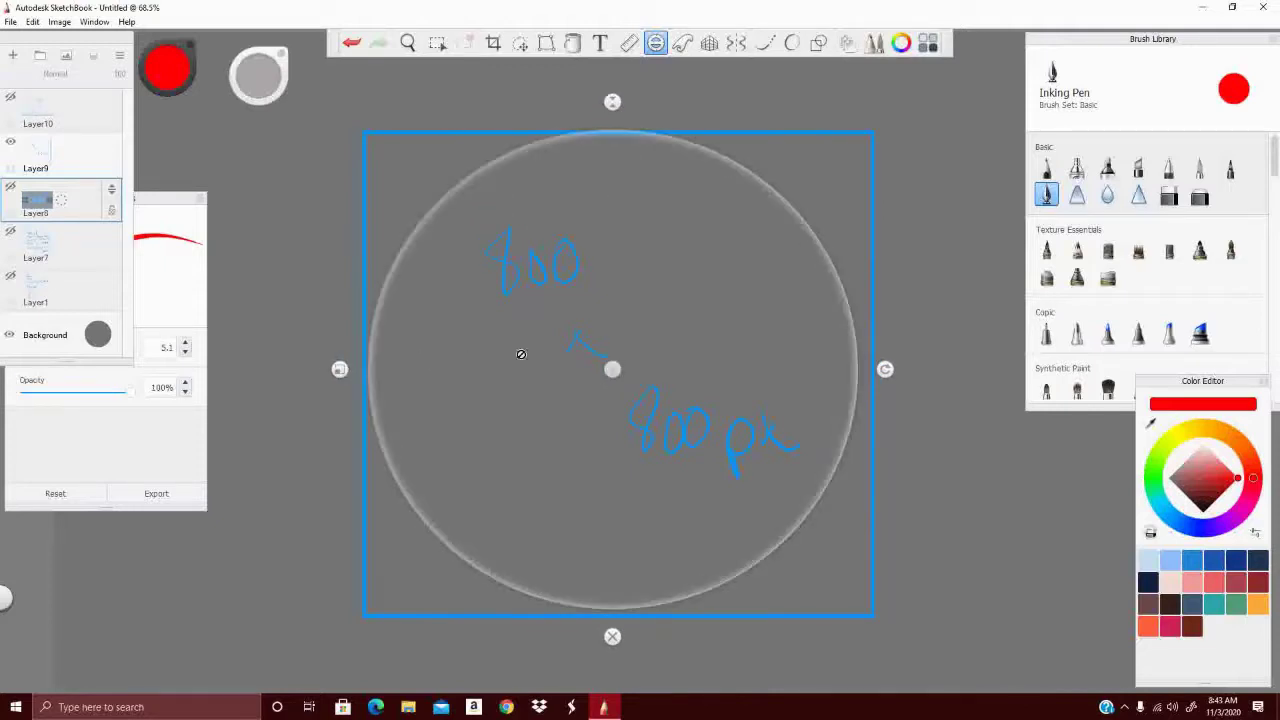
pyautogui.moveTo(612, 369); pyautogui.dragTo(615, 375)
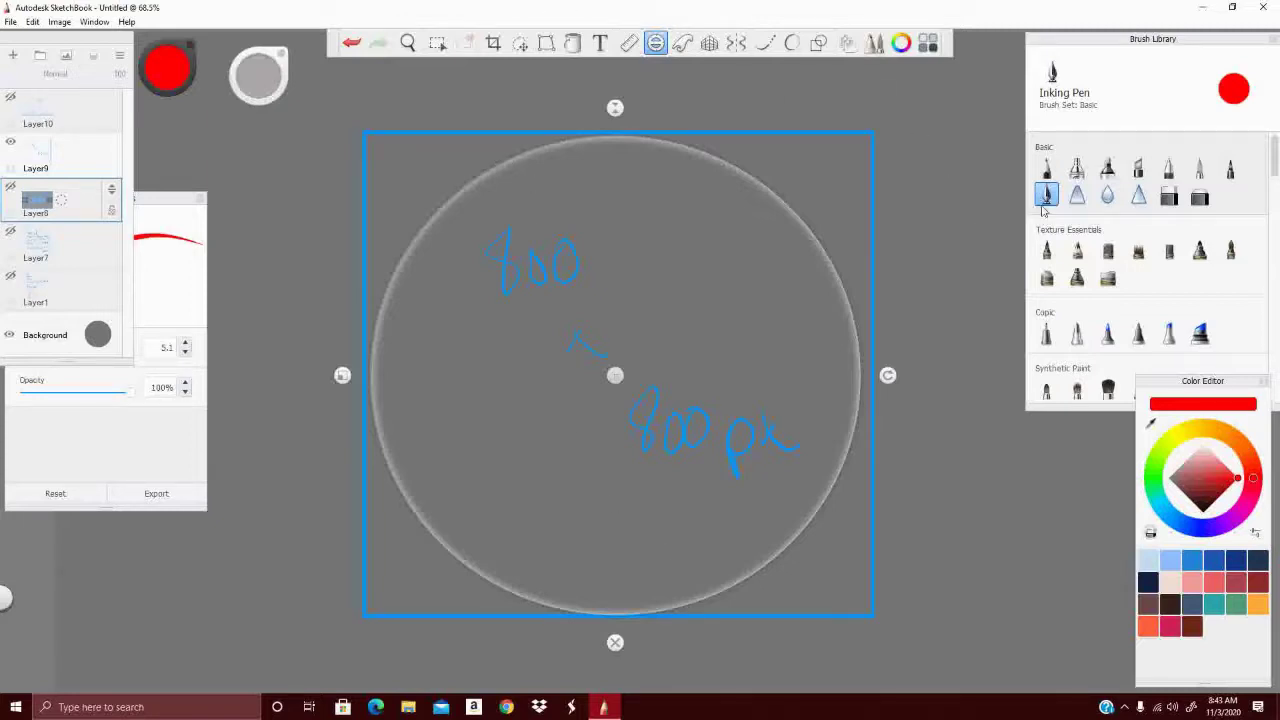
# On Layer9, trace a red circle along the ellipse guide, then dismiss the guide.
pyautogui.click(74, 155)
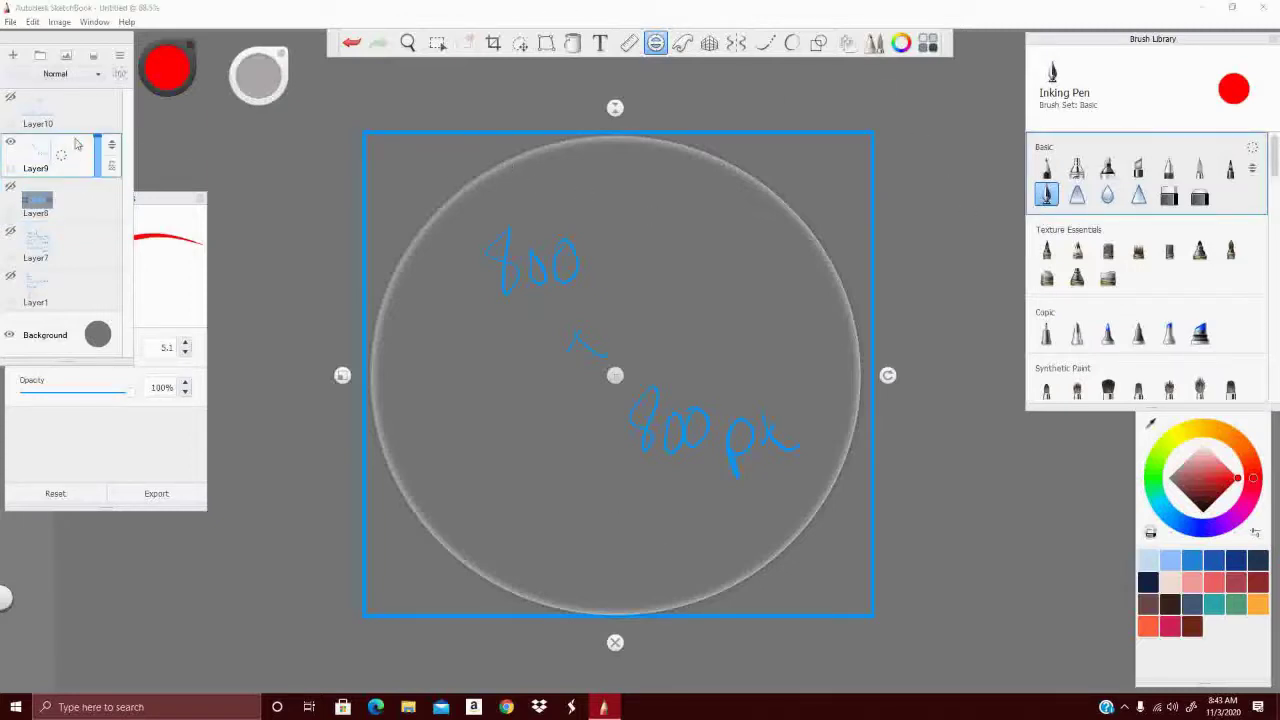
pyautogui.moveTo(502, 155)
pyautogui.mouseDown()
pyautogui.moveTo(430, 240)
pyautogui.moveTo(401, 363)
pyautogui.mouseUp()
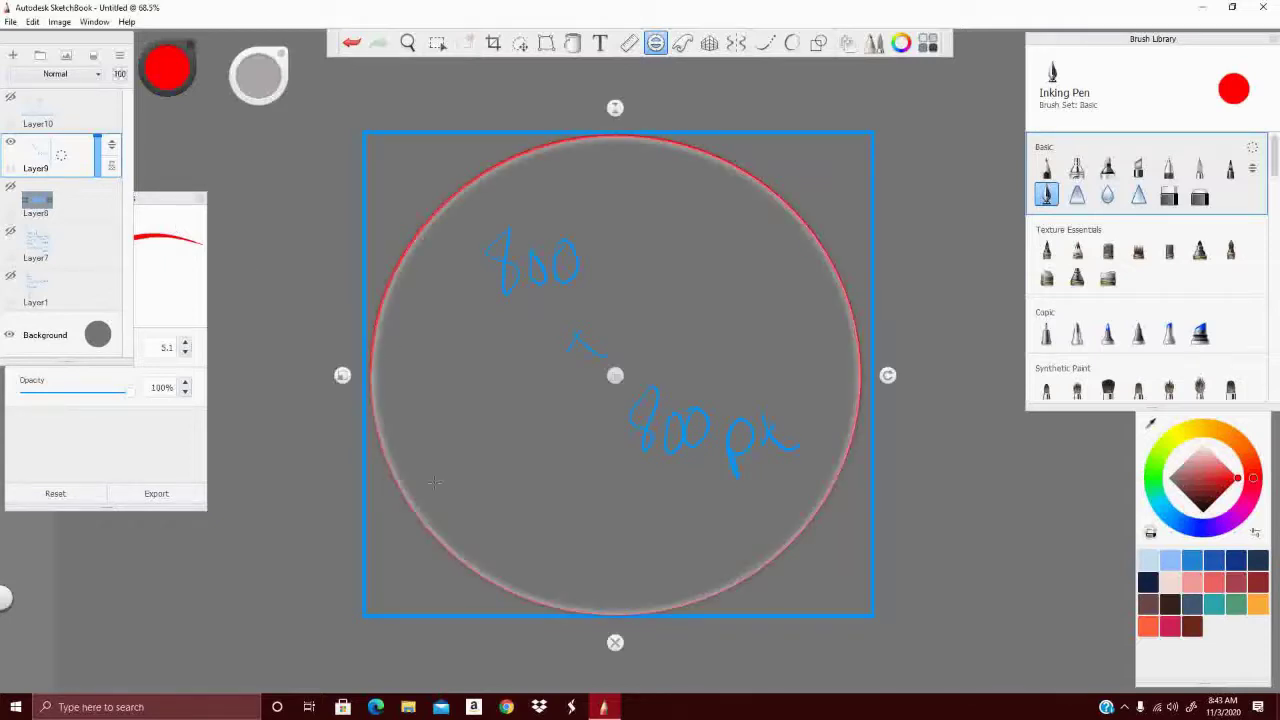
pyautogui.click(615, 643)
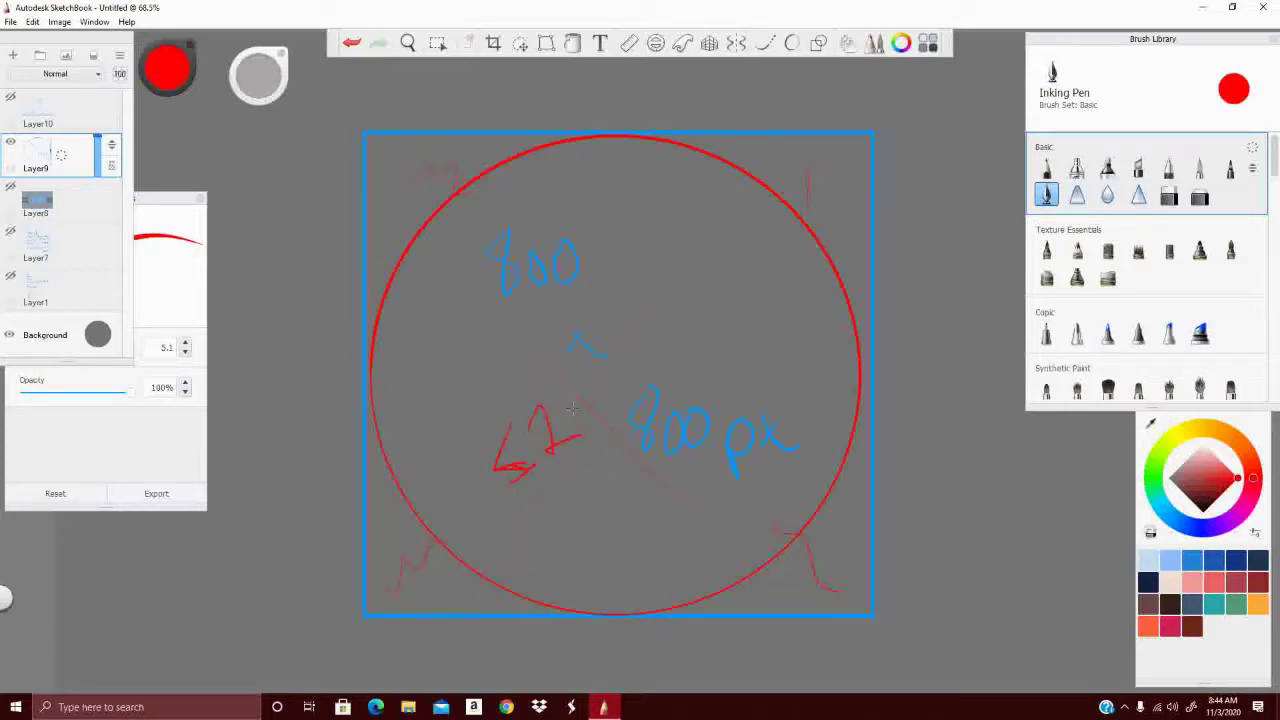
# Handwrite the red '≤2MB ≈ 8MB' file-size note across the circle.
pyautogui.moveTo(572, 407); pyautogui.dragTo(600, 395)
pyautogui.moveTo(683, 330); pyautogui.dragTo(680, 352)
pyautogui.moveTo(668, 310); pyautogui.dragTo(722, 316)
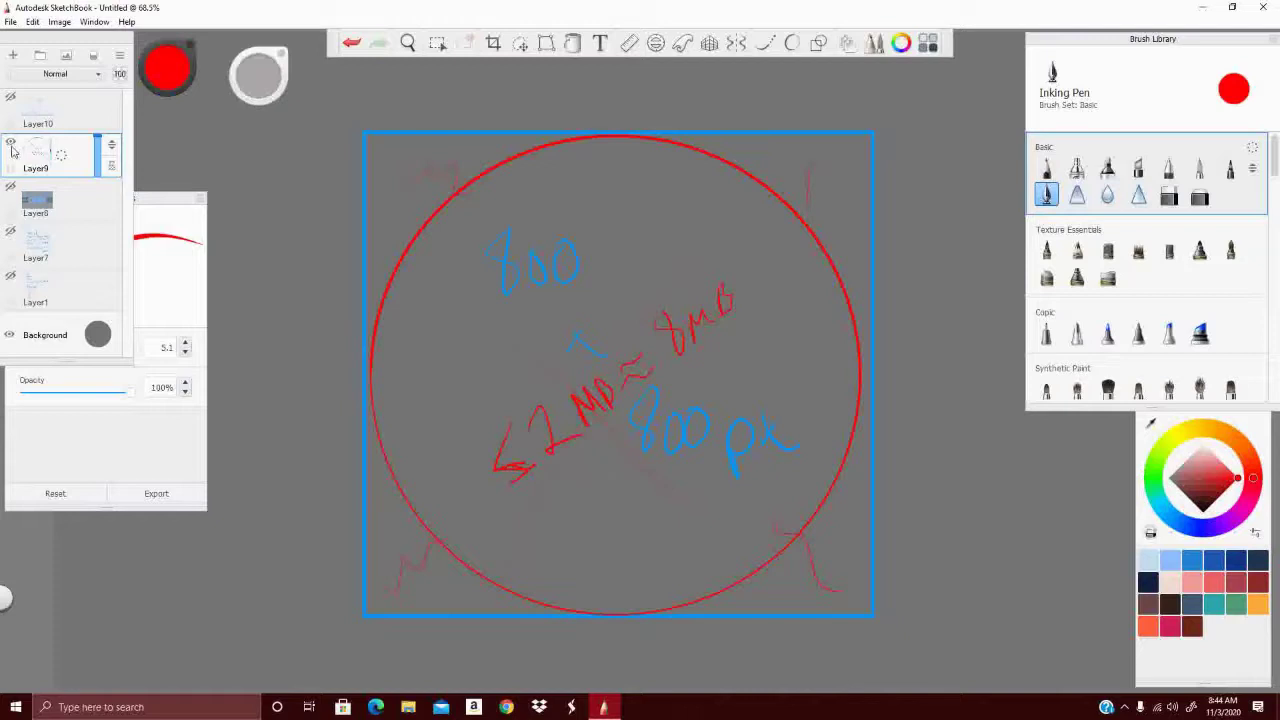
# Hide Layer9, keep Layer7 hidden, and make Layer1's blue Free apps list visible.
pyautogui.click(12, 148)
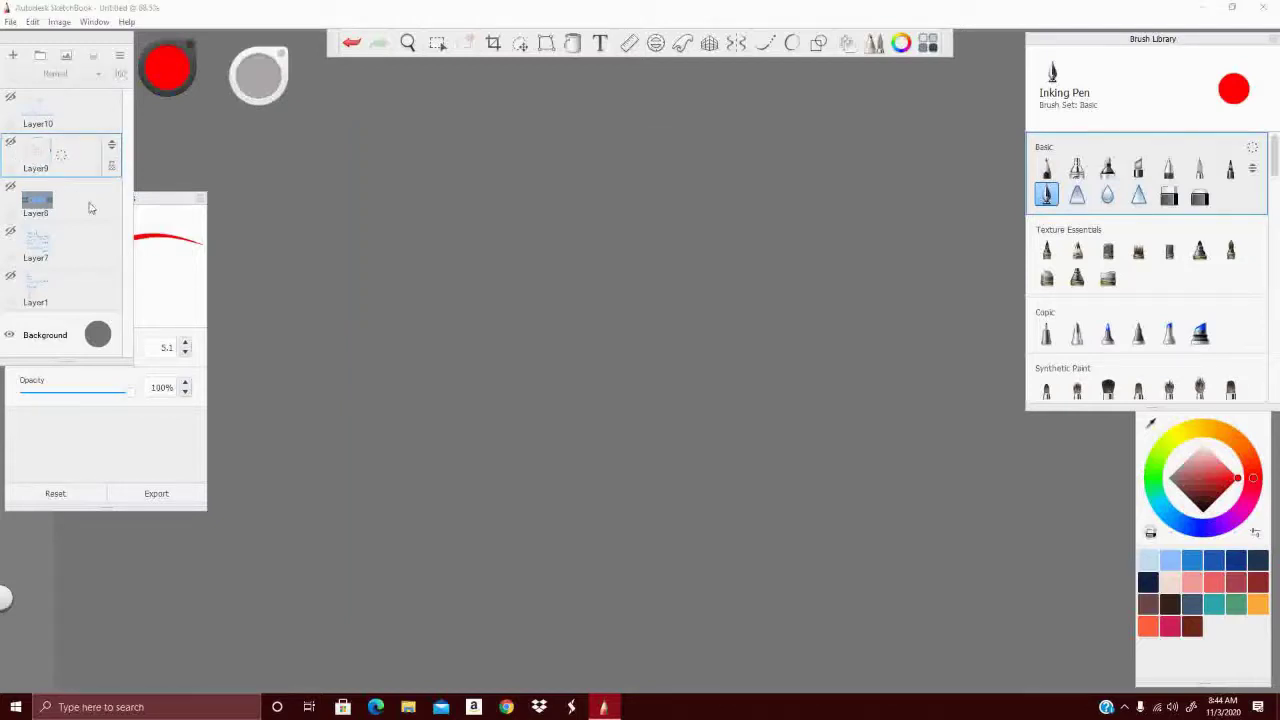
pyautogui.click(10, 236)
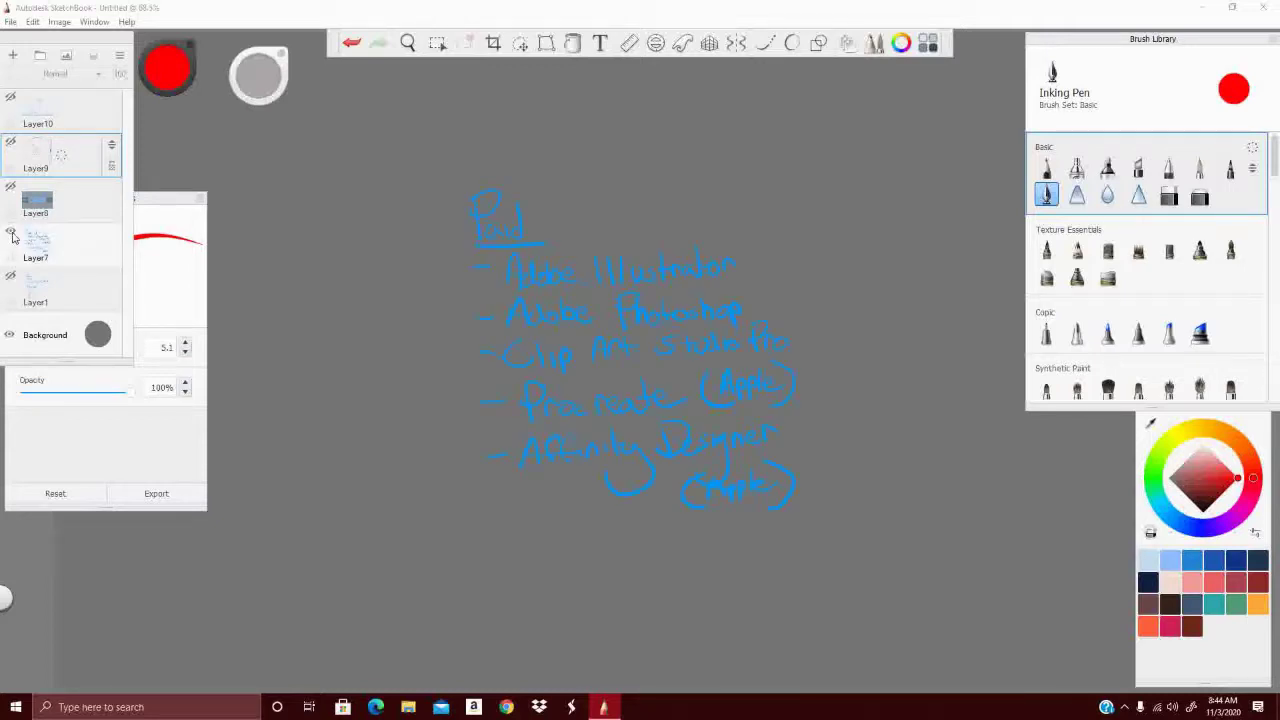
pyautogui.click(10, 236)
pyautogui.click(10, 276)
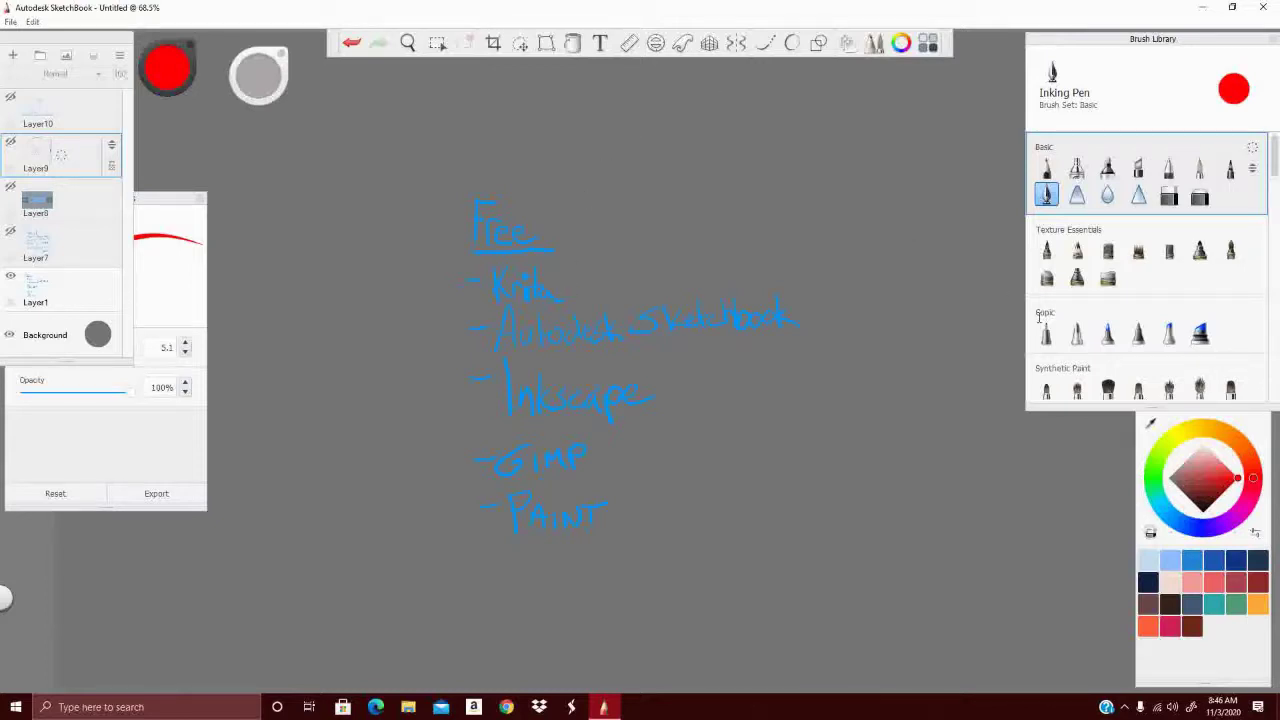
pyautogui.click(1046, 195)
pyautogui.click(13, 281)
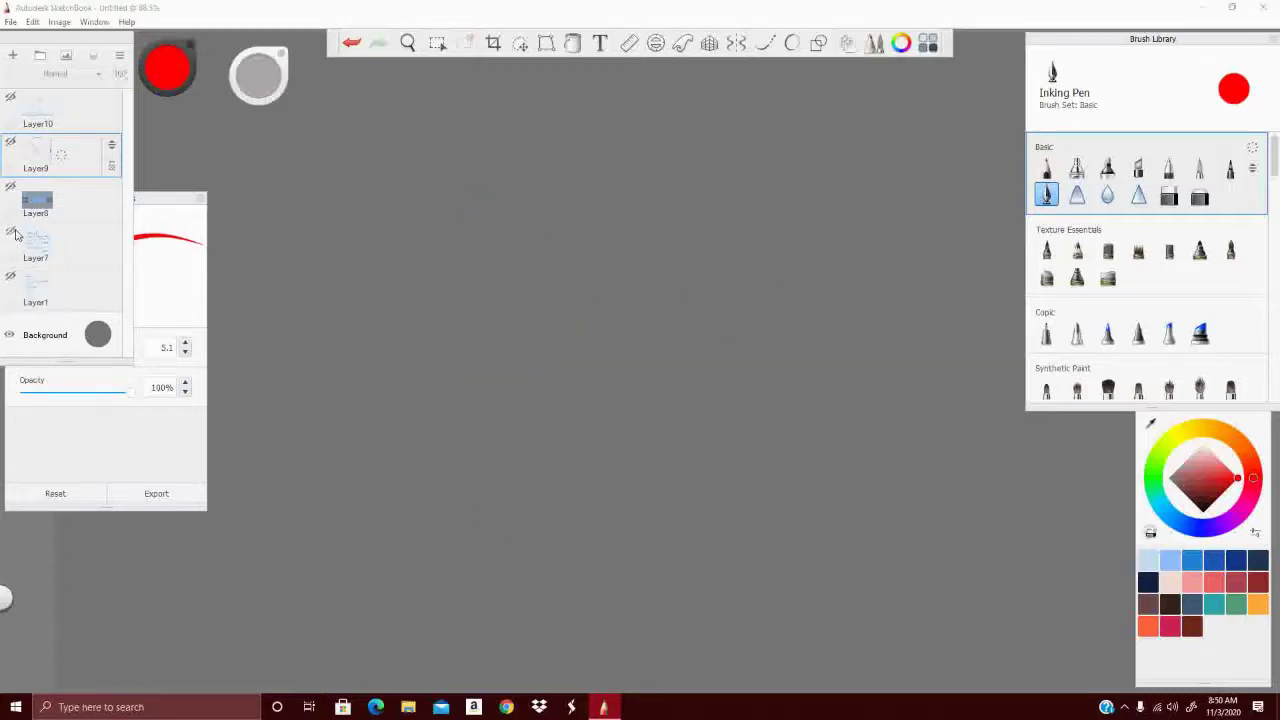
# Make Layer7 visible to display the blue handwritten Paid apps list.
pyautogui.click(12, 233)
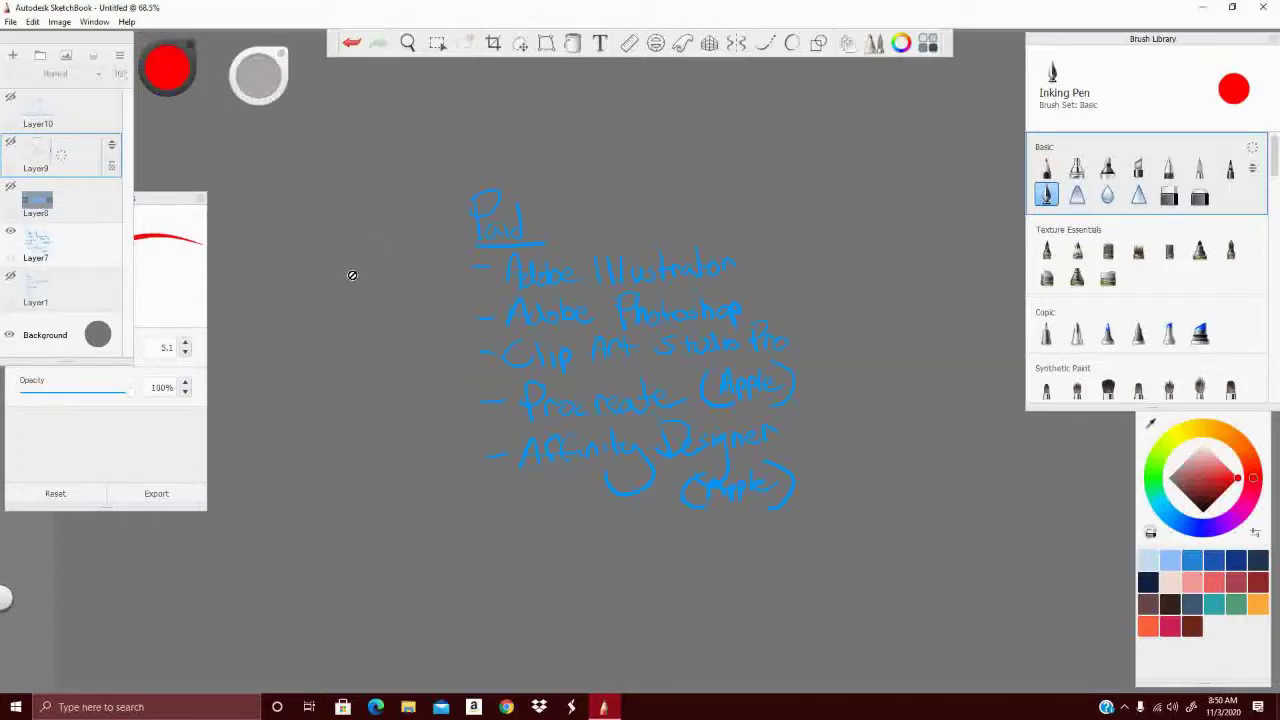